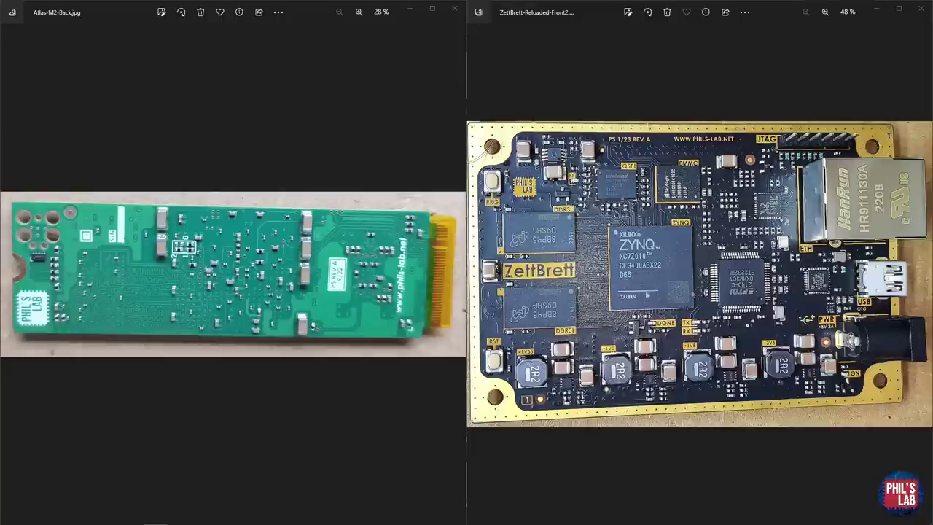
Zoom into the Atlas card photo and pan across its meandered traces.
scroll(143, 299, "up", 3)
scroll(143, 299, "up", 2)
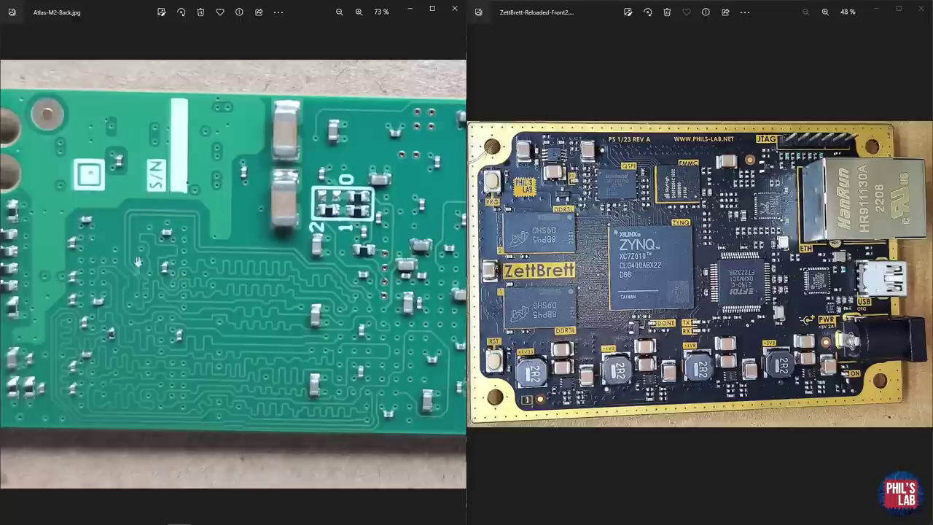
scroll(138, 291, "up", 2)
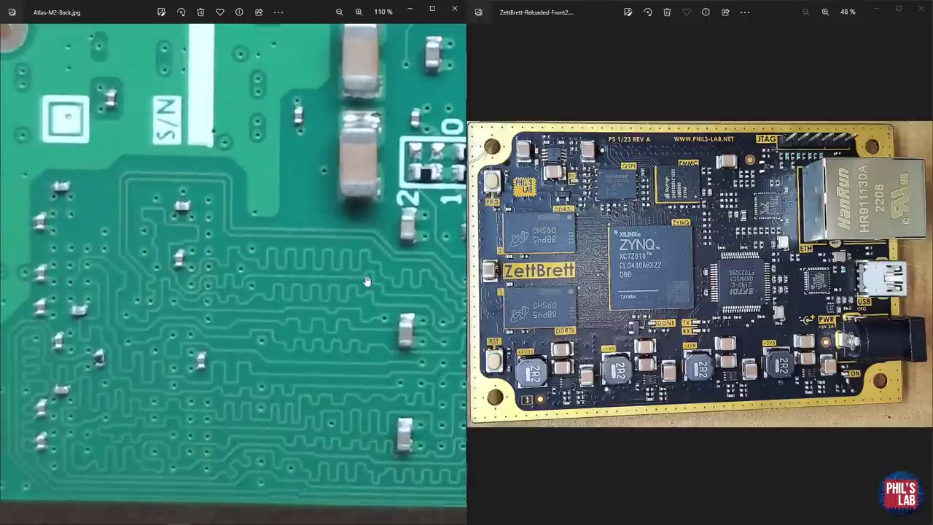
left_click_drag(357, 372, 301, 339)
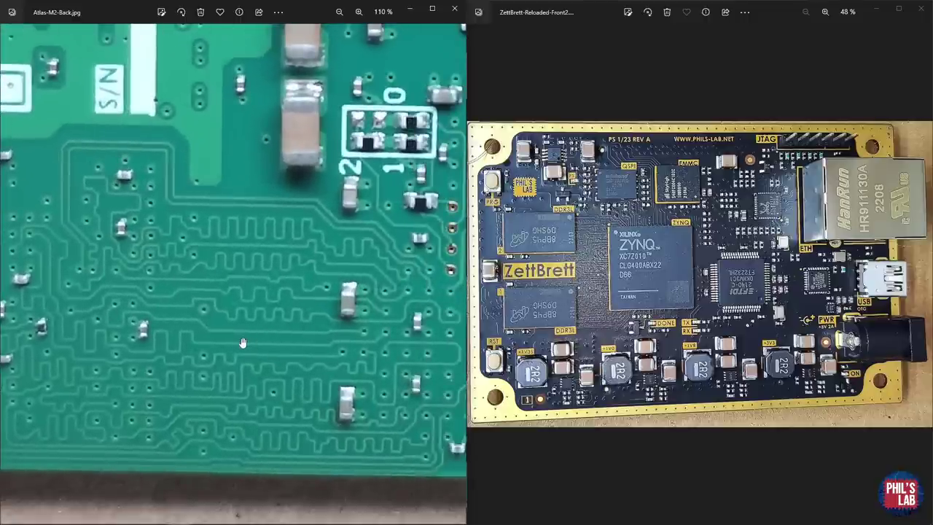
Zoom into the ZettBrett photo to show both DDR3L chips, then zoom back out.
scroll(597, 274, "up", 3)
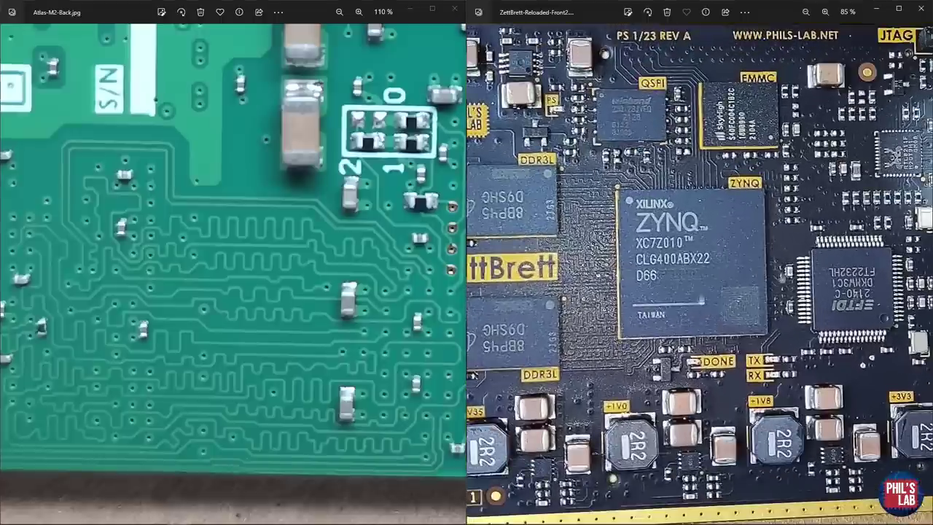
left_click_drag(624, 286, 649, 284)
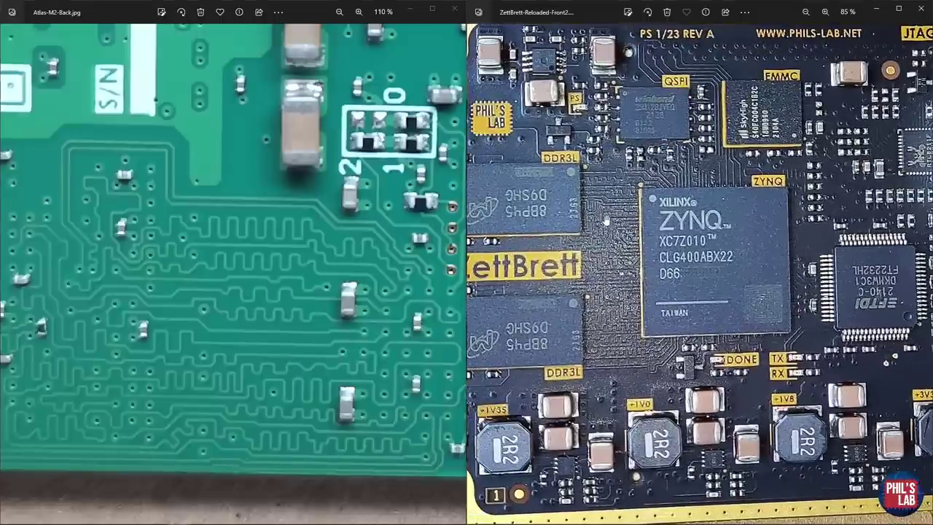
scroll(606, 221, "up", 4)
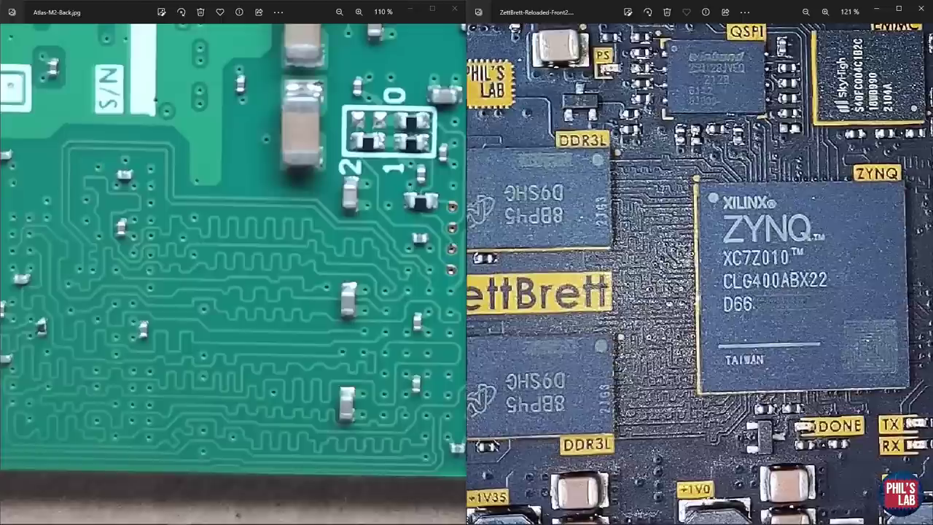
left_click_drag(706, 218, 793, 213)
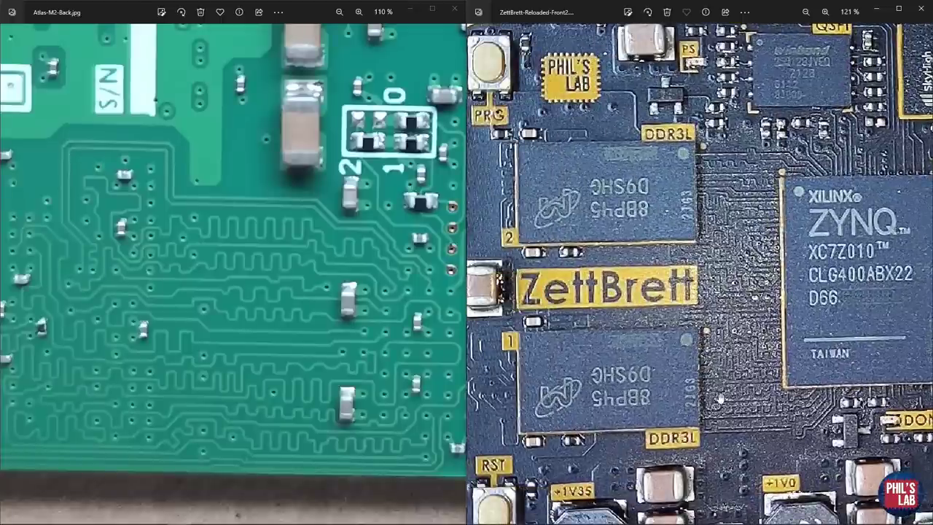
left_click_drag(756, 204, 740, 216)
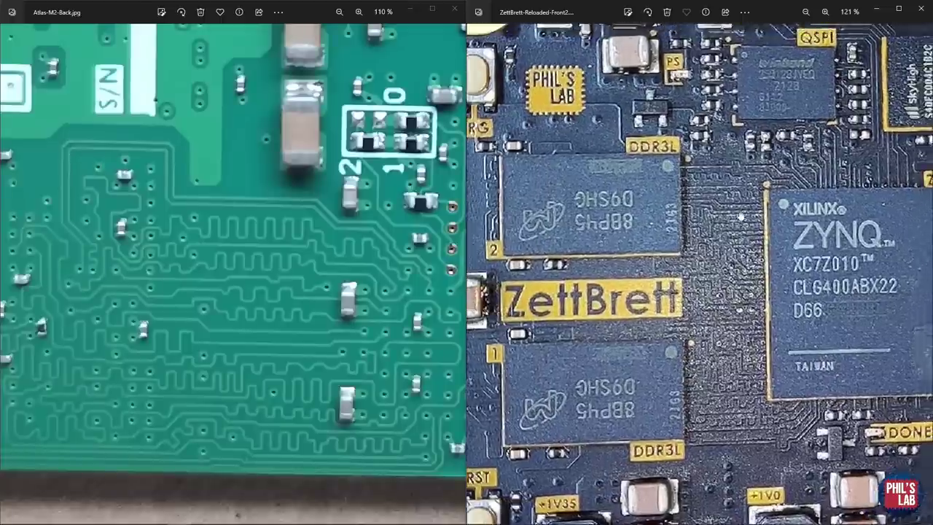
scroll(740, 420, "down", 3)
scroll(253, 363, "down", 3)
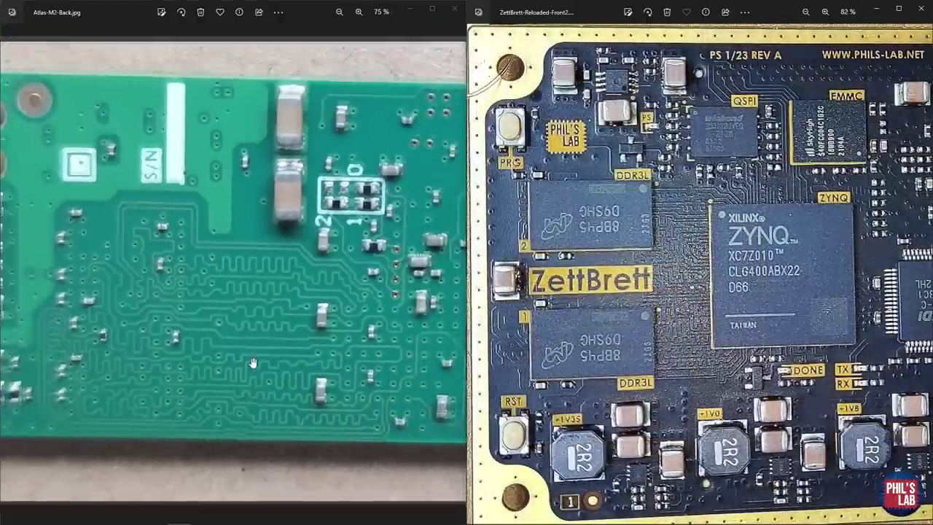
scroll(253, 363, "down", 2)
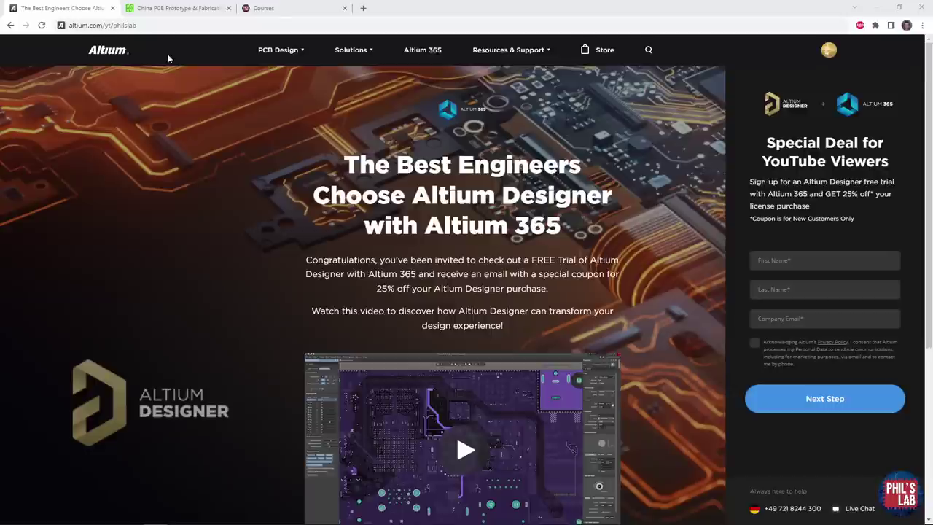
Highlight the 25% off licence offer on the Altium trial page, then close that tab.
left_click(162, 25)
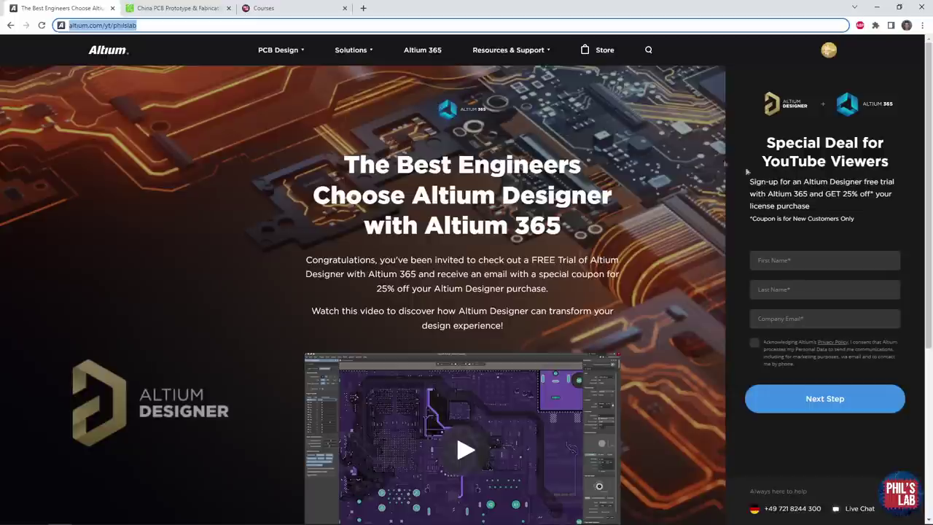
left_click_drag(826, 193, 834, 208)
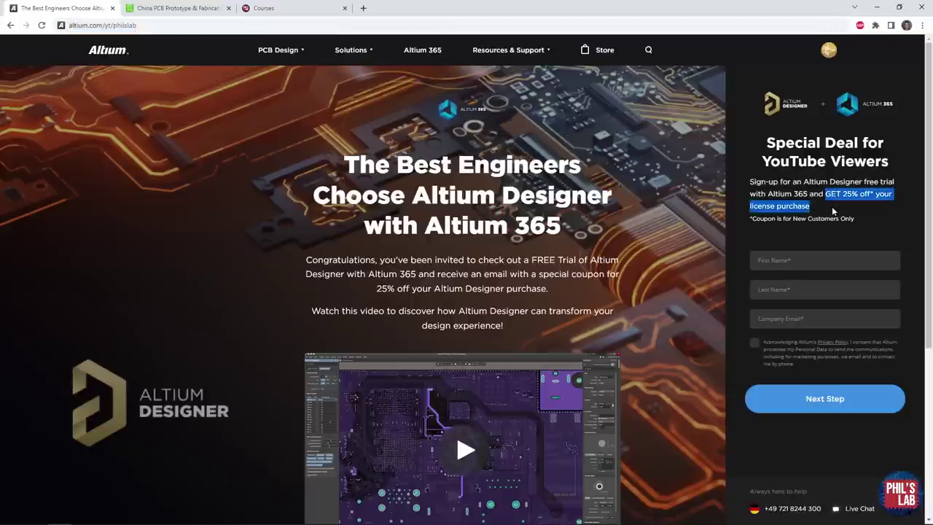
key("ctrl+w")
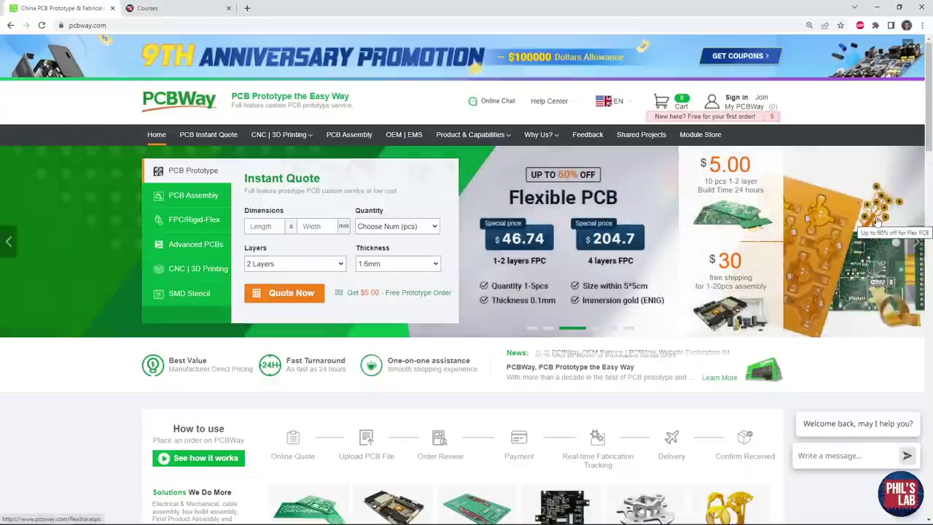
Close the PCBWay tab to reveal the Advanced Digital Hardware Design courses page.
key("ctrl+w")
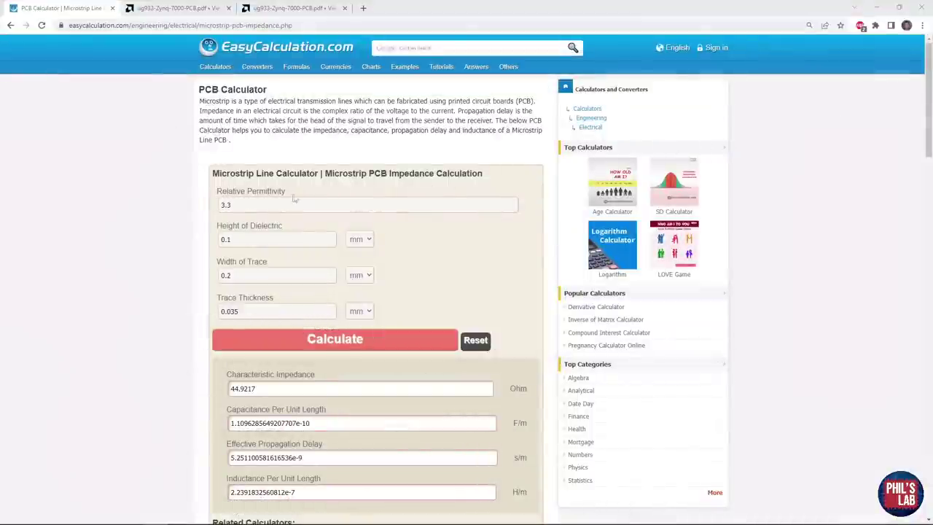
Review the calculator's 0.1 mm dielectric, 0.2 mm width, 0.035 mm thickness and propagation delay.
left_click_drag(293, 195, 194, 199)
left_click(254, 241)
left_click_drag(255, 242, 219, 245)
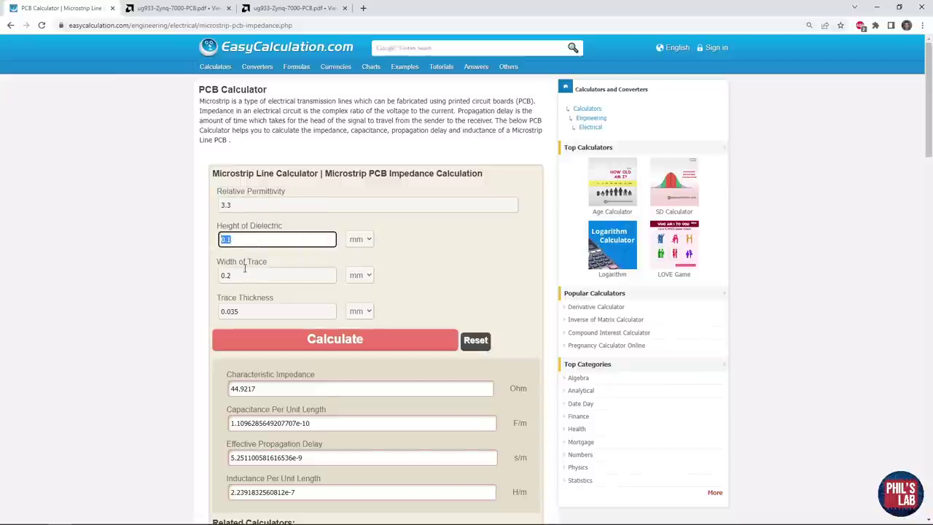
left_click_drag(241, 276, 213, 281)
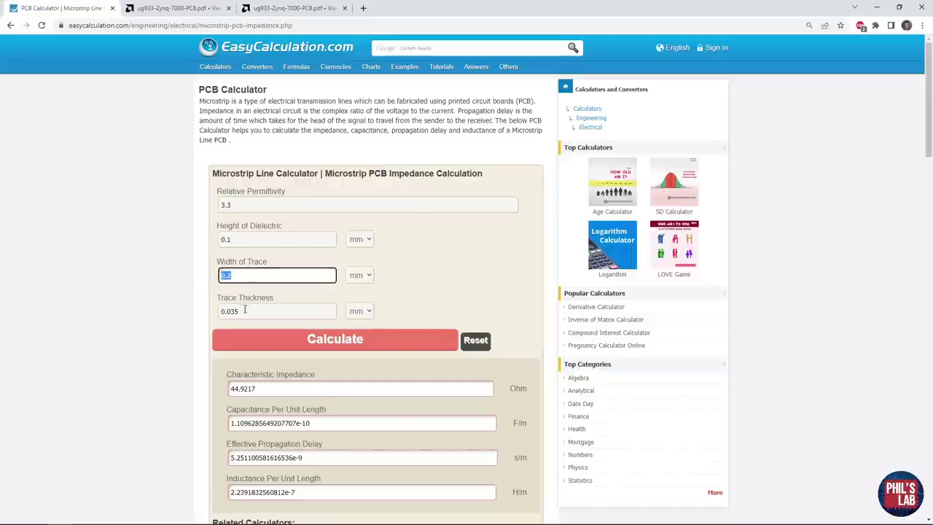
left_click_drag(245, 311, 214, 313)
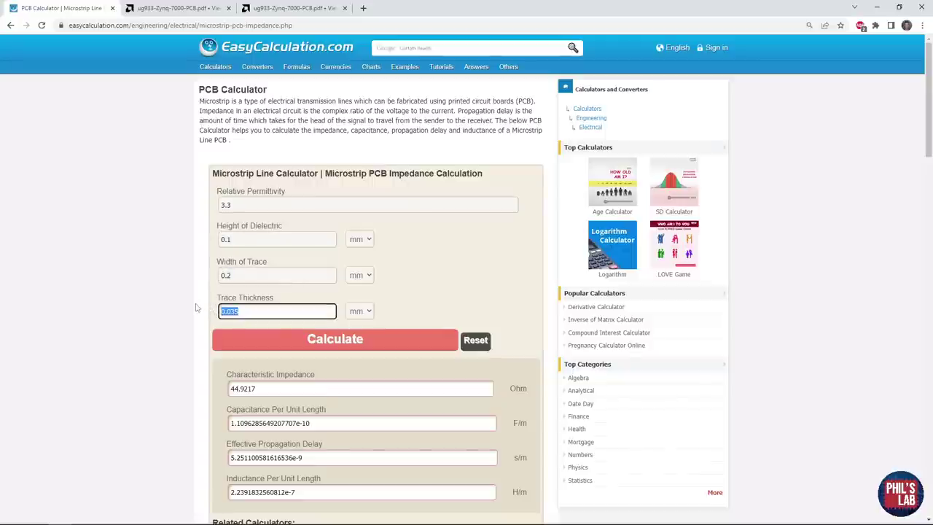
scroll(402, 329, "down", 2)
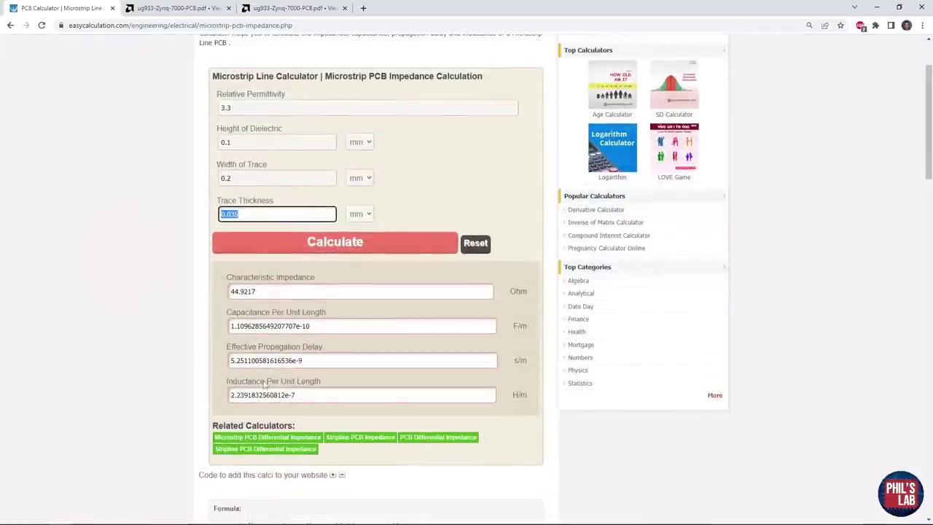
left_click_drag(387, 360, 211, 359)
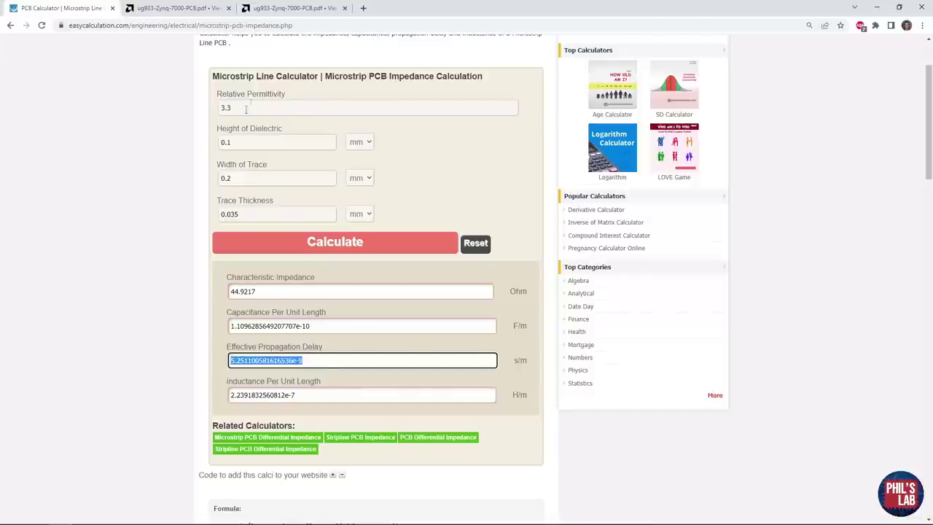
Go over the 3.3 relative permittivity, dielectric height, trace width and thickness values again.
left_click_drag(246, 110, 206, 108)
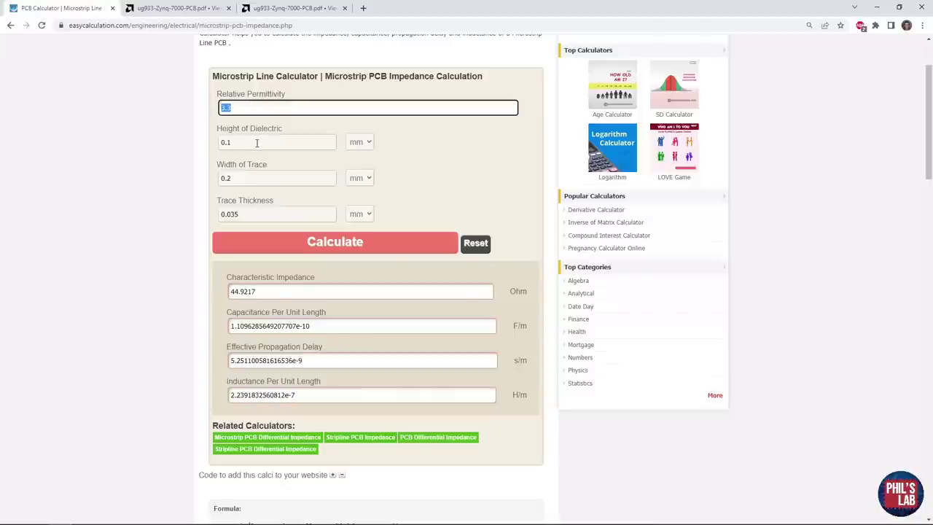
left_click_drag(258, 143, 210, 147)
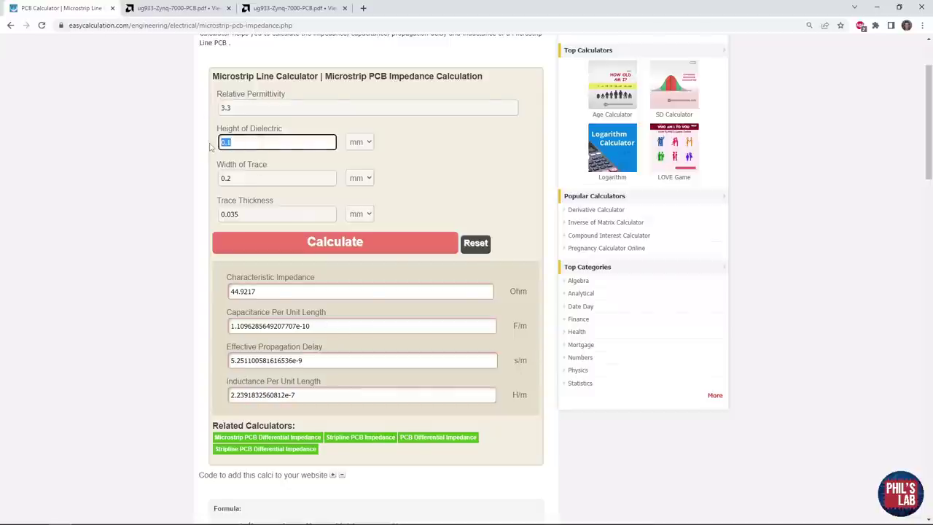
left_click_drag(271, 181, 211, 181)
left_click_drag(271, 214, 216, 216)
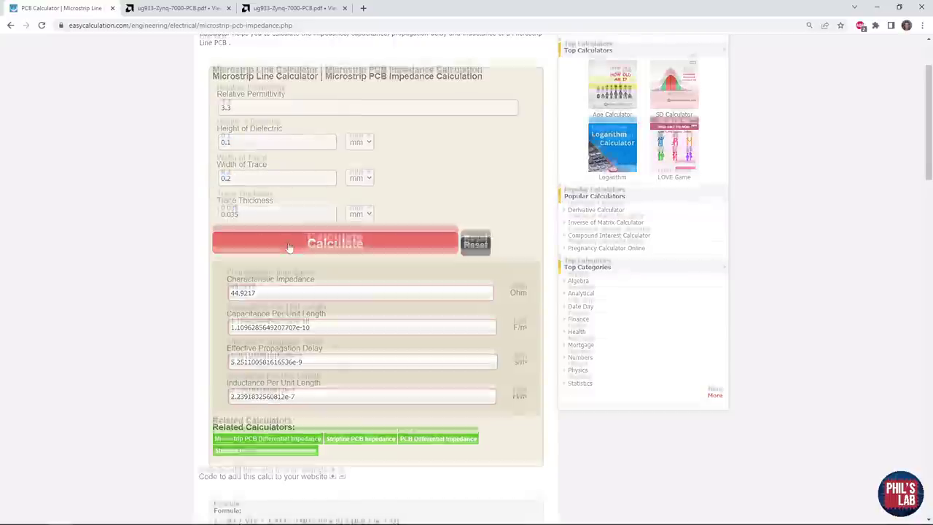
scroll(323, 337, "down", 1)
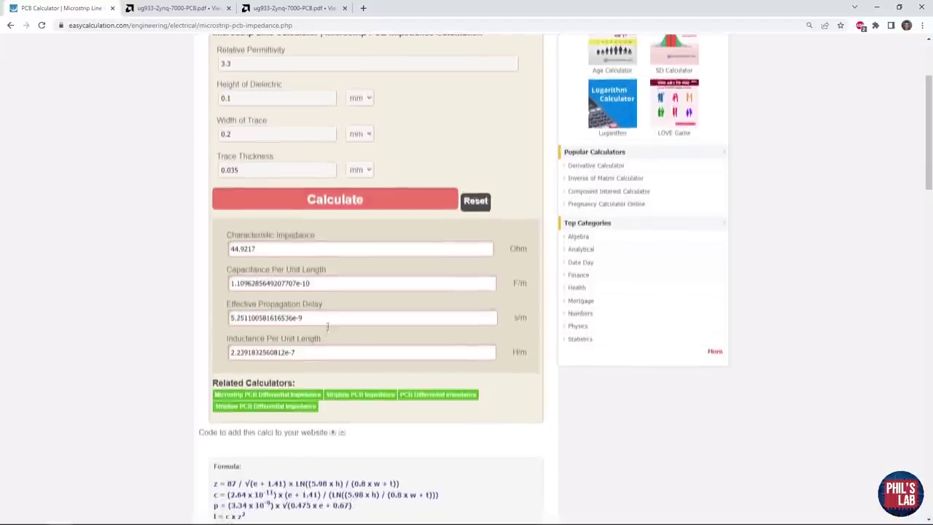
left_click_drag(329, 309, 231, 309)
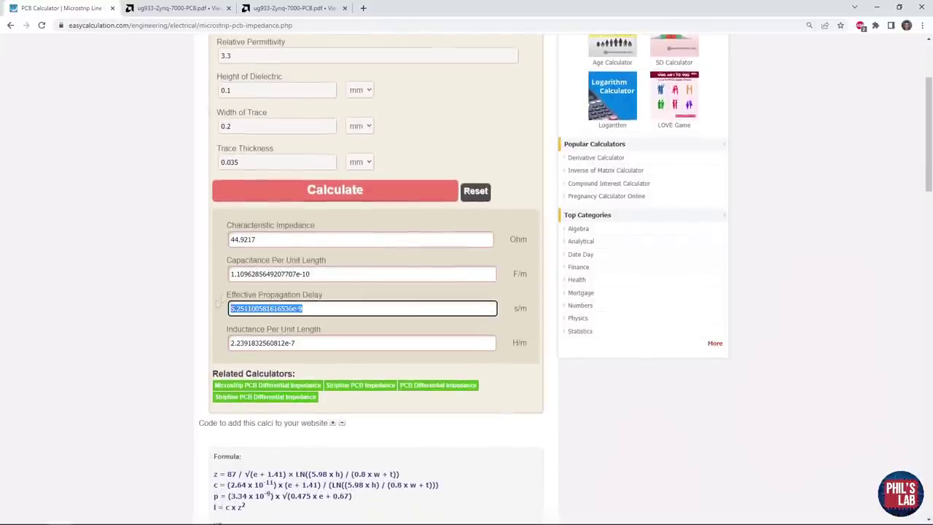
Change the relative permittivity from 3.3 to 3 and recalculate the impedance.
scroll(234, 146, "up", 1)
left_click(229, 105)
key("BackSpace")
key("BackSpace")
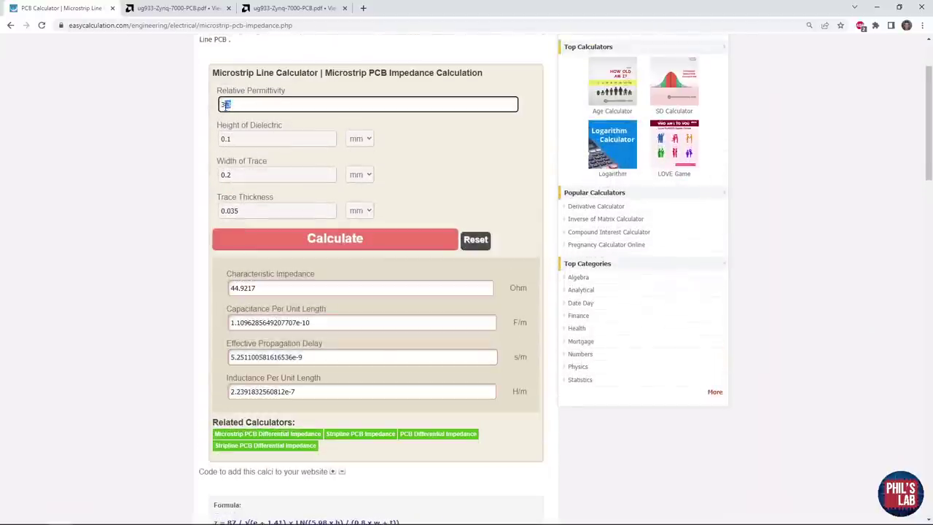
left_click(332, 239)
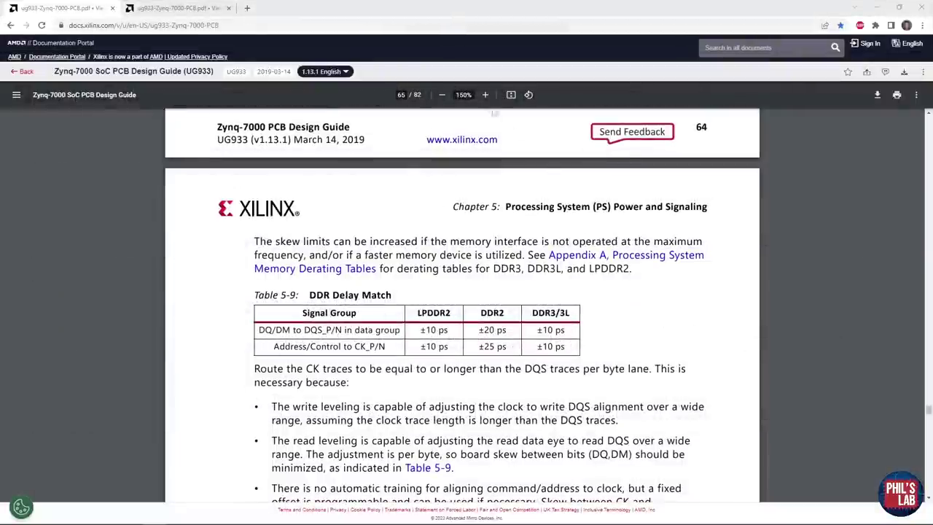
Zoom into Table 5-9, mark the DDR2 ±20 ps and DDR3/3L ±10 ps skew limits, then zoom out.
left_click(485, 95)
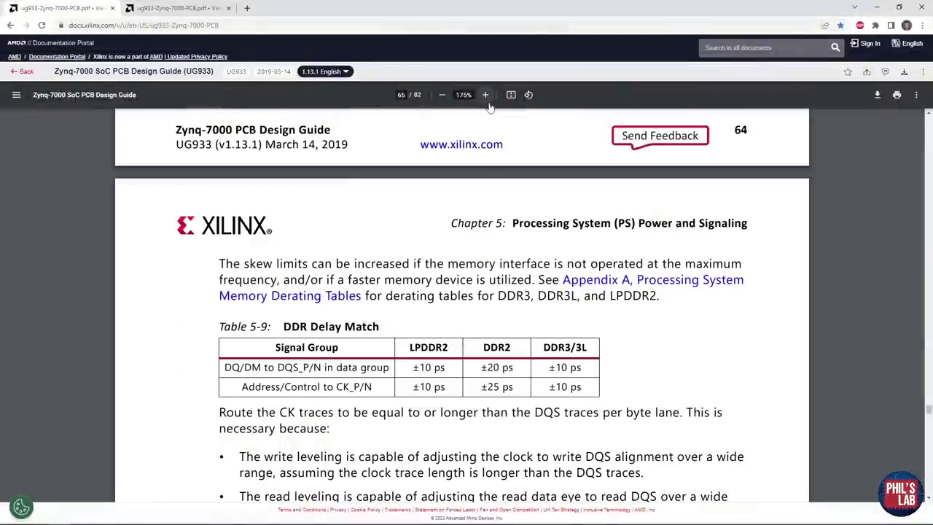
scroll(485, 211, "down", 1)
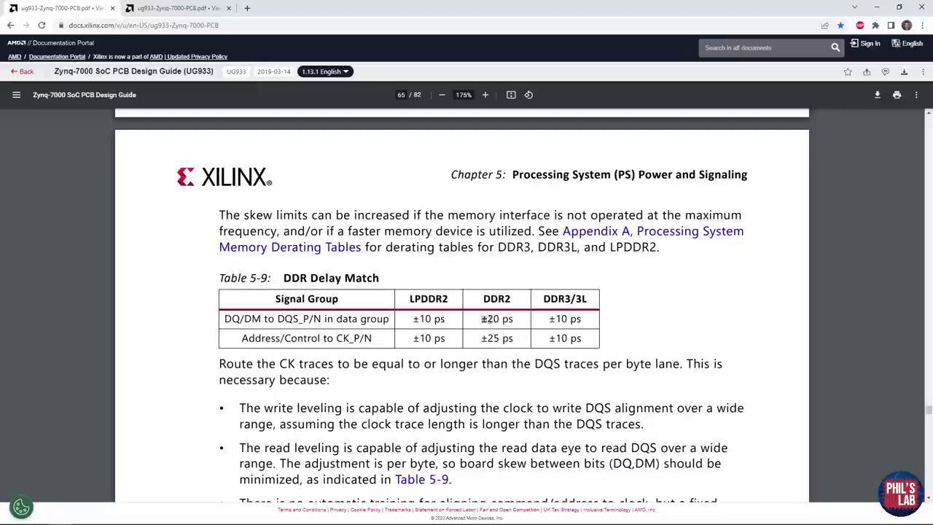
left_click_drag(482, 318, 515, 320)
left_click_drag(549, 319, 590, 317)
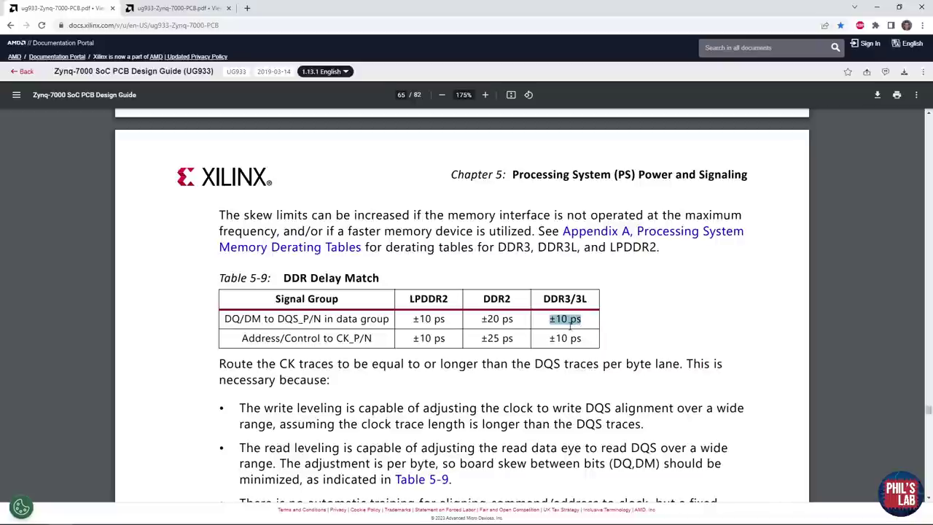
left_click(440, 95)
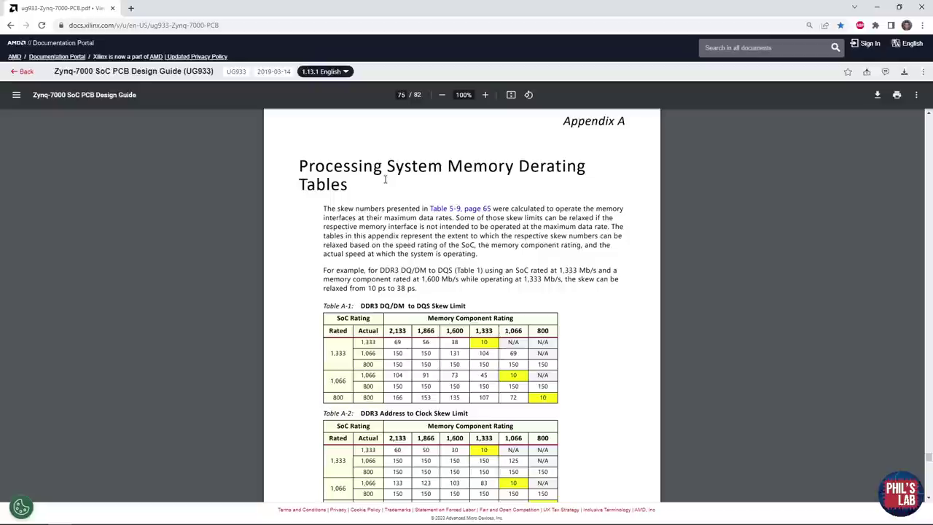
Zoom to 150% and mark Table A-1's 1,333 data rate, 1,333 rating and 150 ps values.
left_click(484, 95)
left_click(484, 95)
scroll(485, 267, "down", 1)
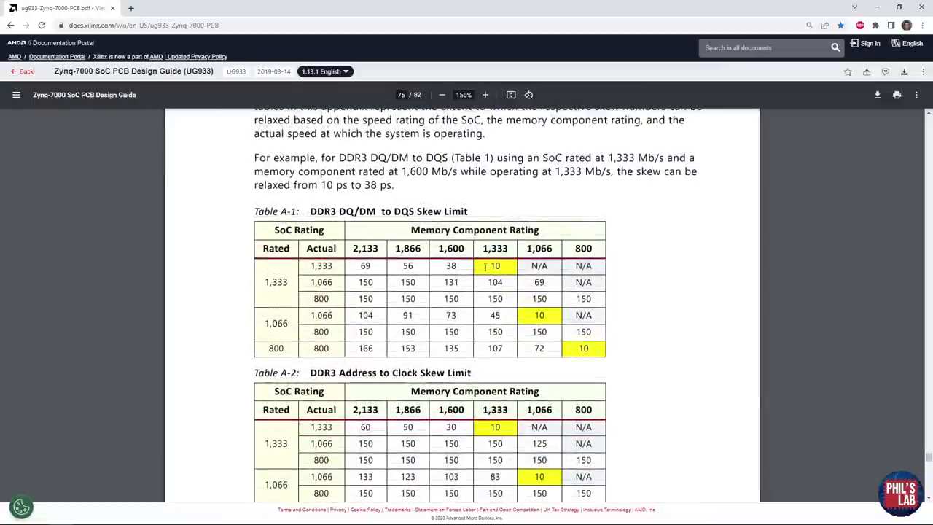
left_click_drag(308, 265, 336, 267)
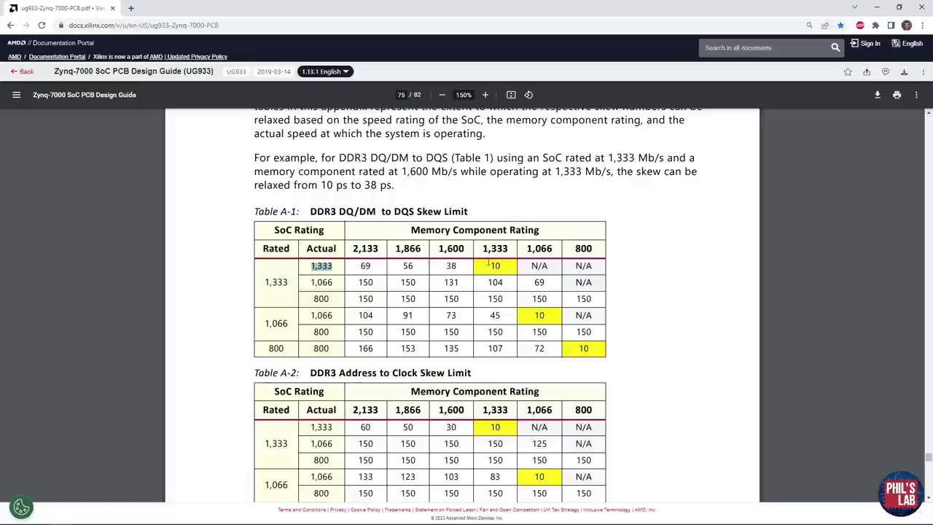
left_click_drag(483, 248, 491, 266)
left_click(500, 266)
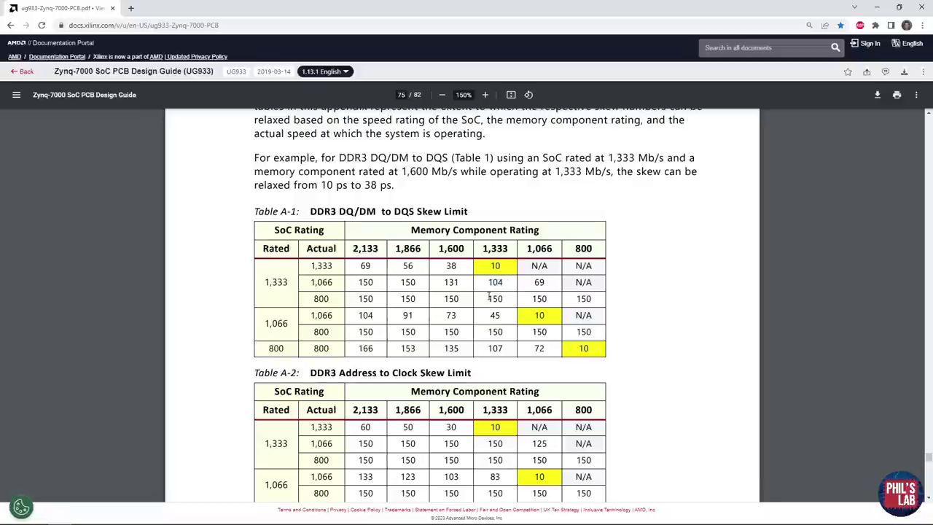
mouse_move(489, 295)
left_mouse_down()
mouse_move(503, 296)
mouse_move(489, 282)
mouse_move(504, 283)
mouse_move(487, 300)
left_mouse_up()
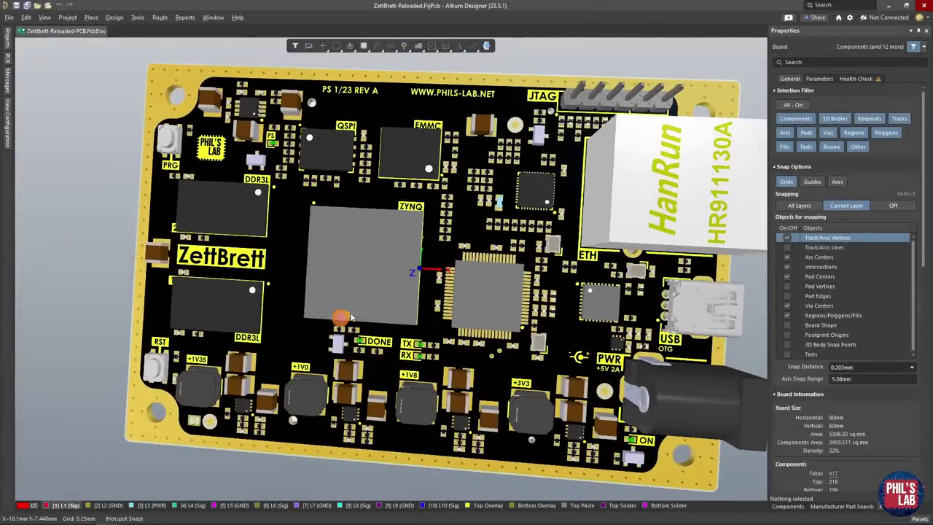
Switch the board to 2D, zoom into the Zynq BGA and inspect the DDR_A7 via.
scroll(423, 229, "up", 3, "ctrl")
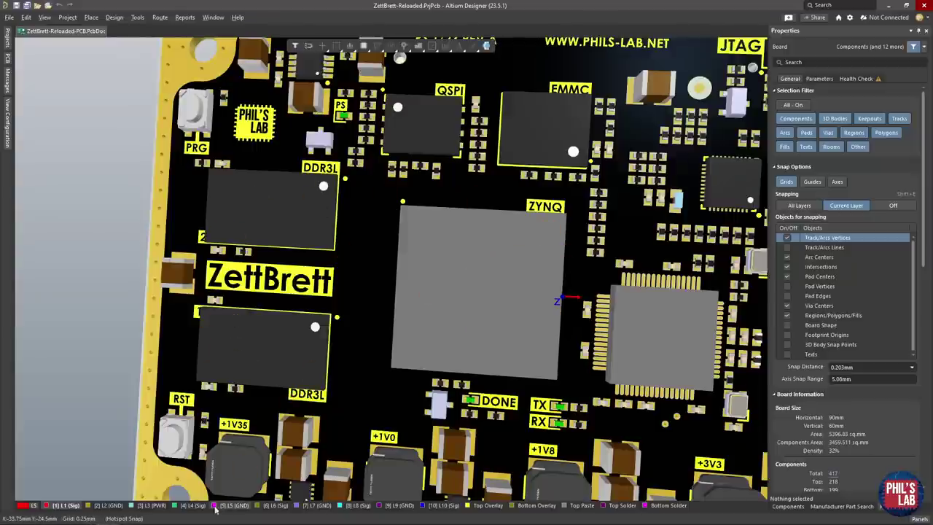
key("2")
scroll(762, 303, "up", 4, "ctrl")
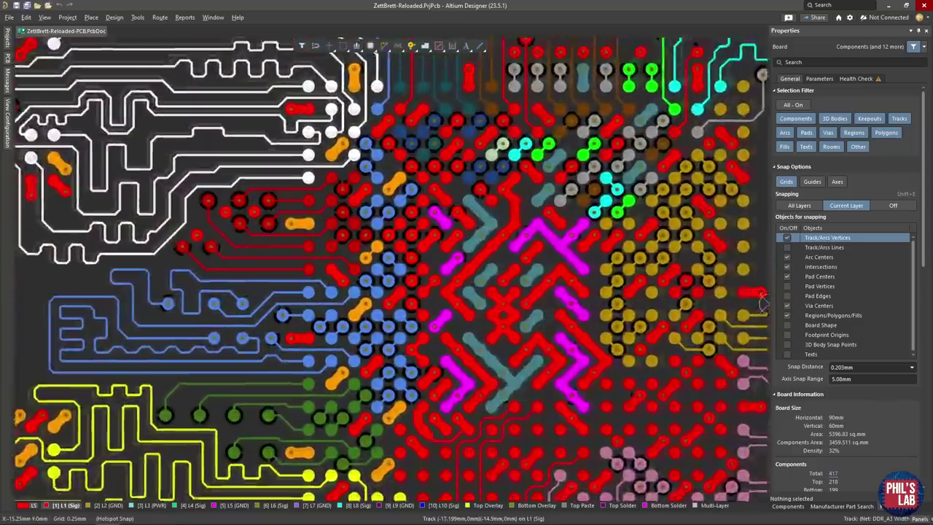
scroll(390, 310, "up", 1, "ctrl")
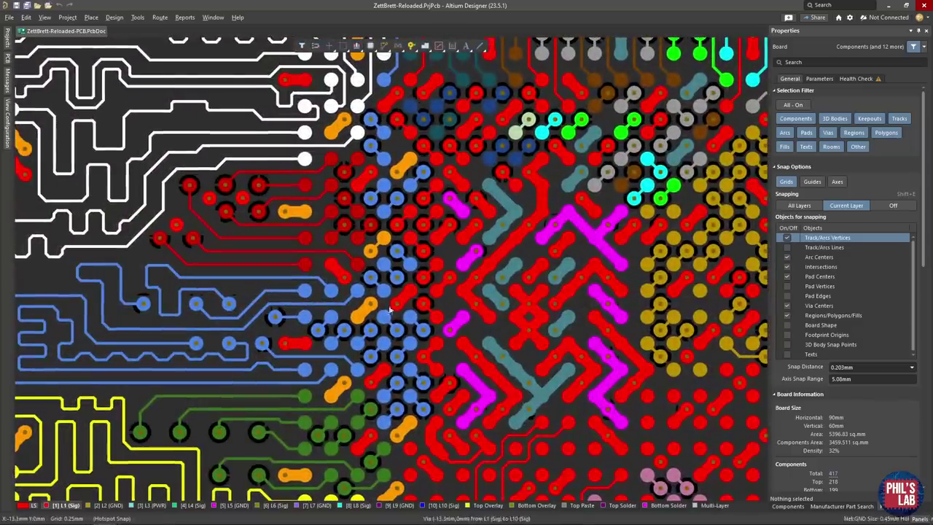
scroll(390, 310, "up", 4, "ctrl")
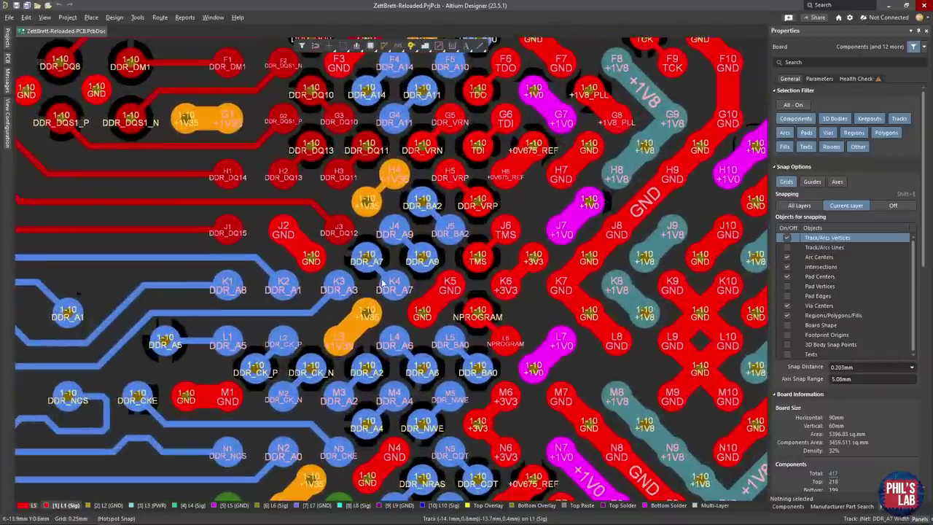
left_click(366, 264)
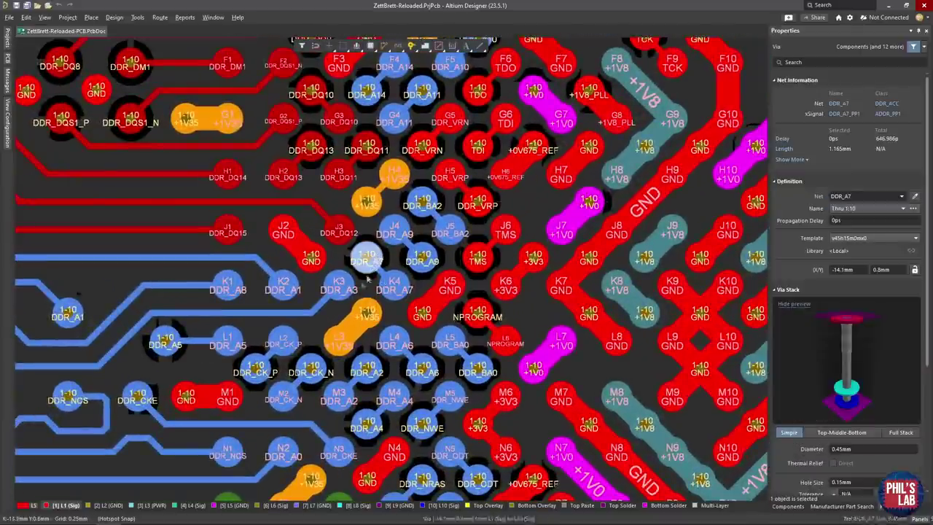
View the layer L8 routing around the BGA, briefly showing all layers together.
left_click(355, 505)
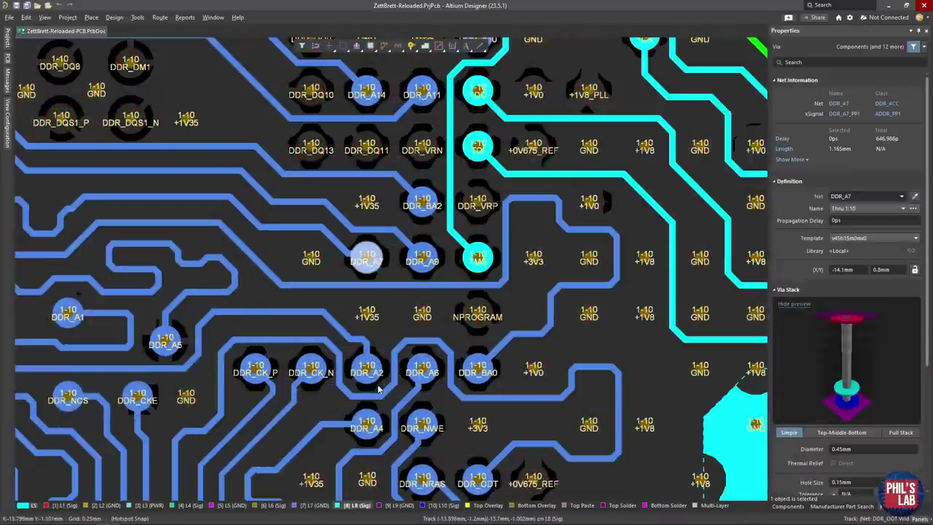
scroll(379, 390, "down", 3, "ctrl")
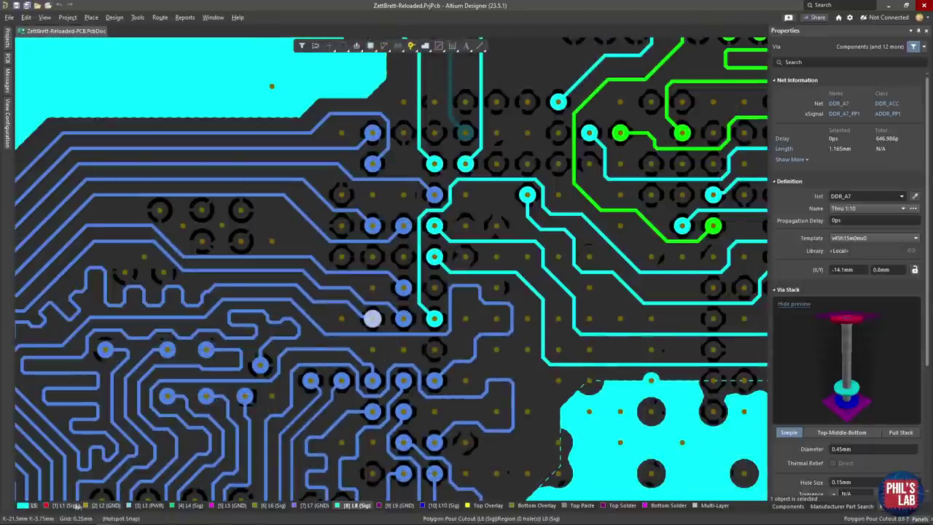
key("shift+s")
key("shift+s")
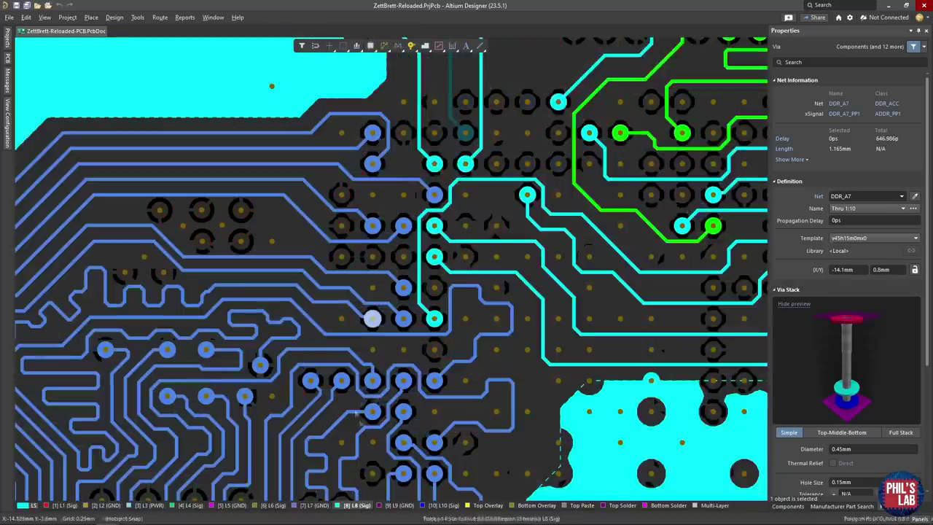
right_click_drag(378, 278, 483, 251)
scroll(483, 250, "down", 4, "ctrl")
scroll(347, 312, "up", 2, "ctrl")
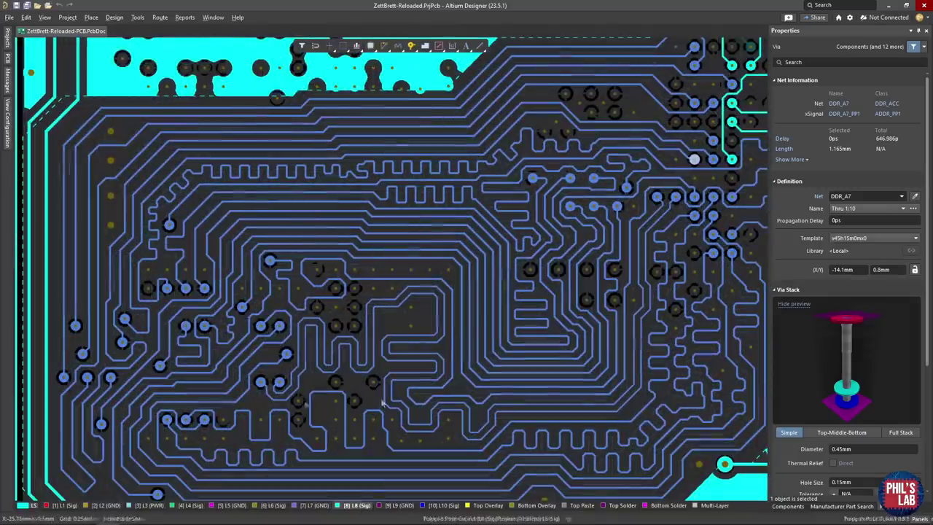
Compare the L1, L8 and L6 routing in turn, ending back on layer L1.
left_click(64, 505)
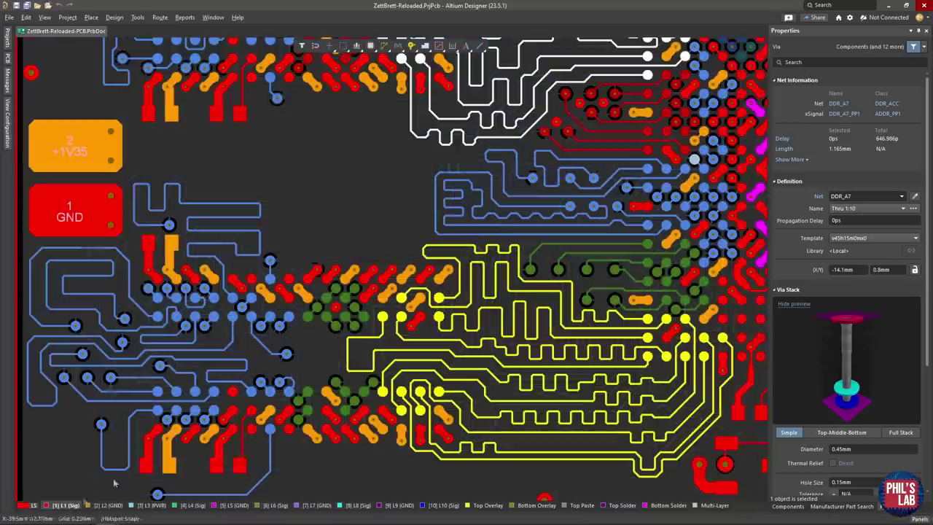
scroll(224, 396, "up", 4, "ctrl")
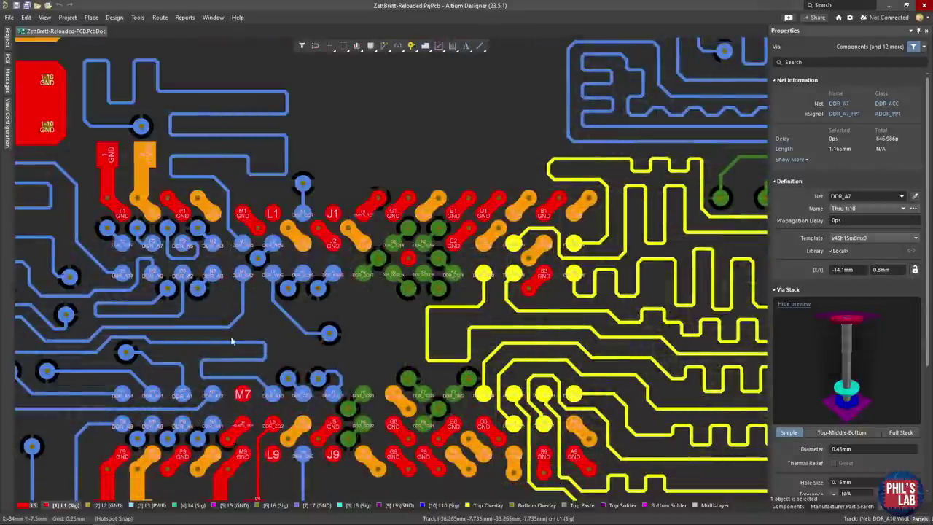
left_click(358, 505)
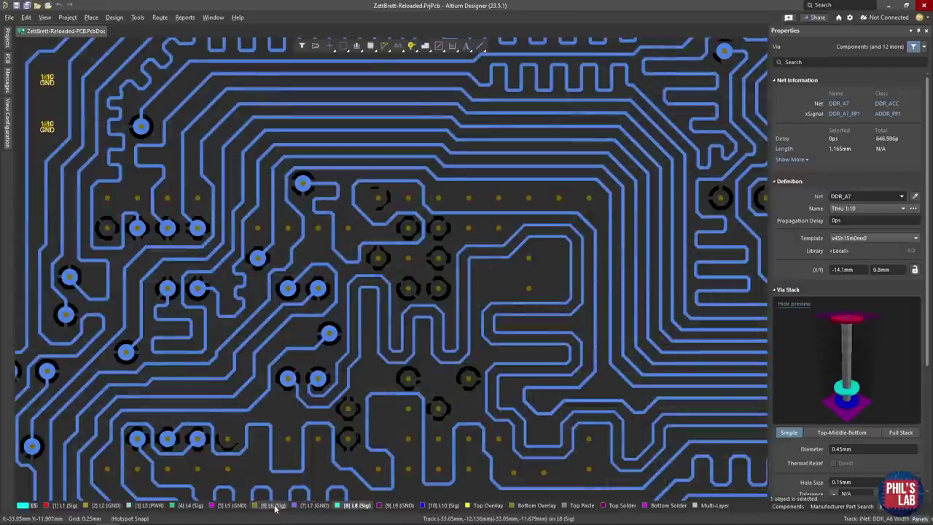
left_click(276, 506)
right_click_drag(276, 506, 321, 486)
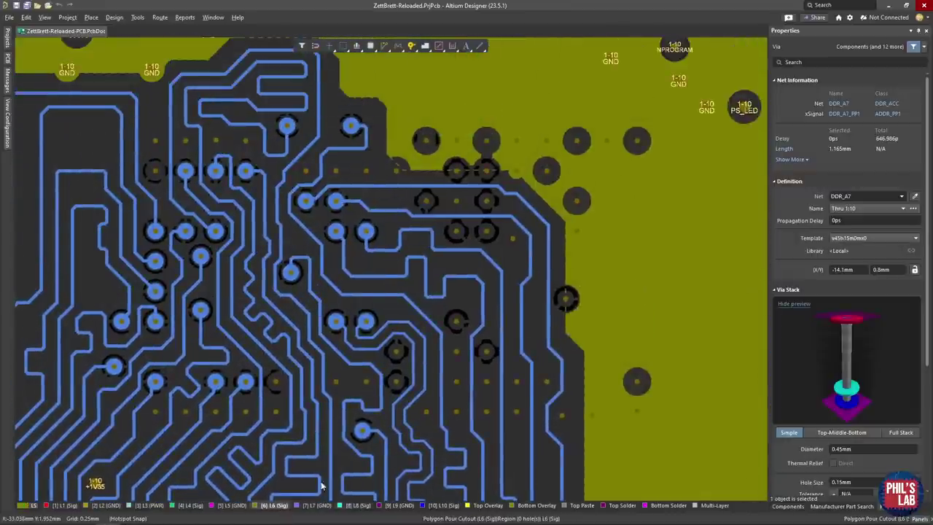
scroll(255, 399, "up", 2)
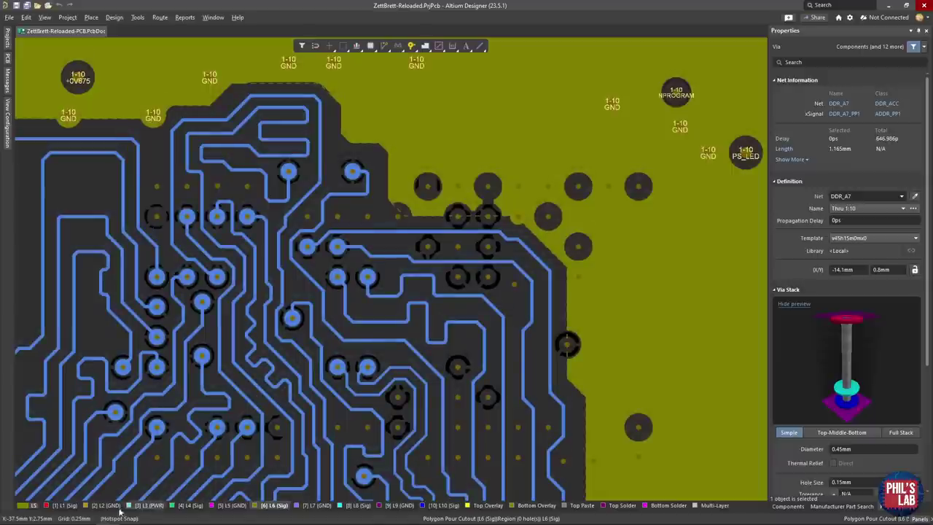
left_click(66, 506)
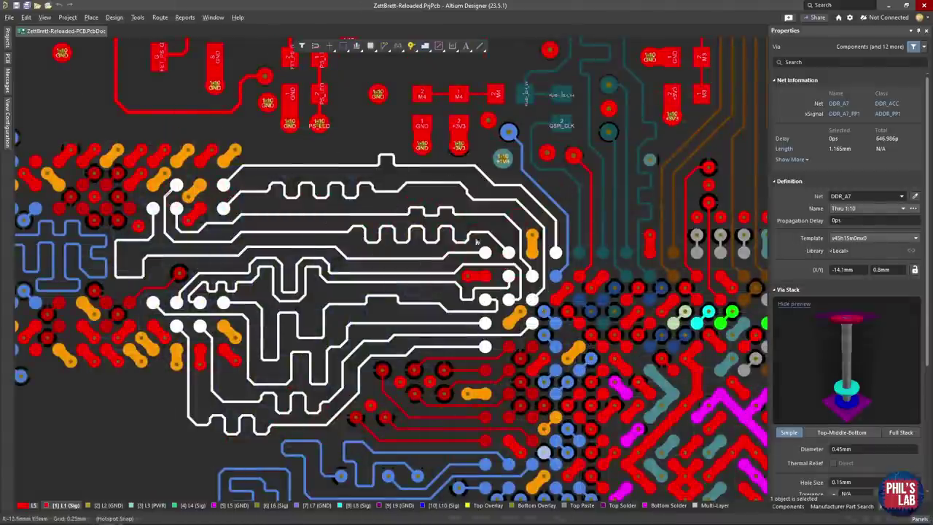
Pan to the yellow byte-lane meanders on L8 and inspect the DDR_A7 accordion's length settings.
right_click_drag(459, 430, 461, 78)
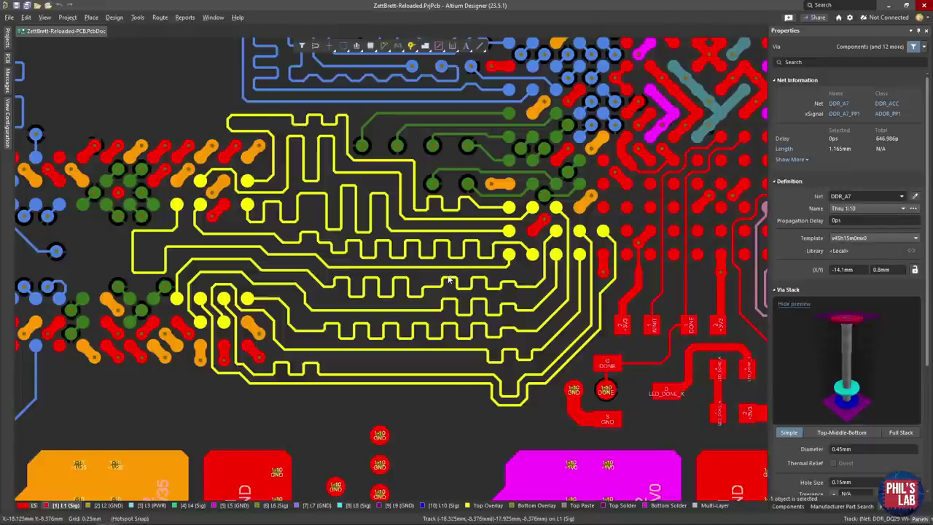
key("KP_Multiply")
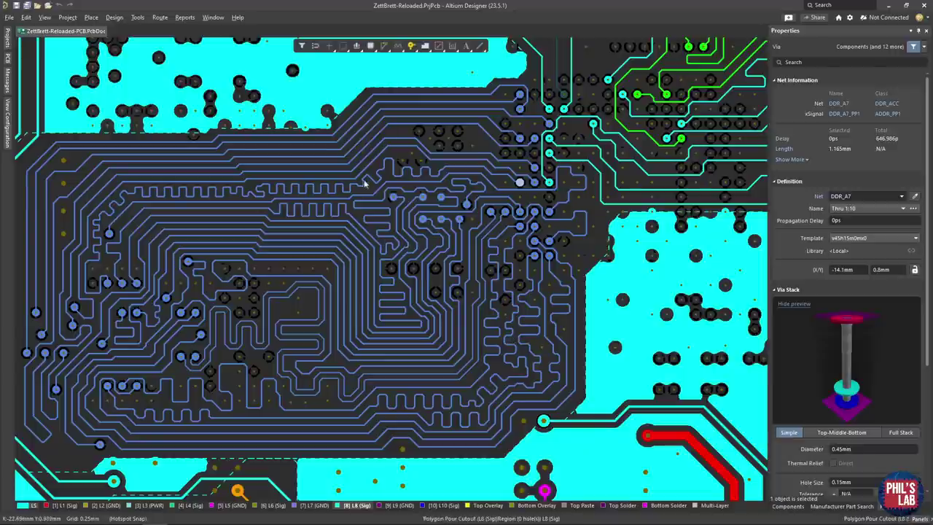
scroll(380, 243, "up", 2, "ctrl")
left_click(307, 223)
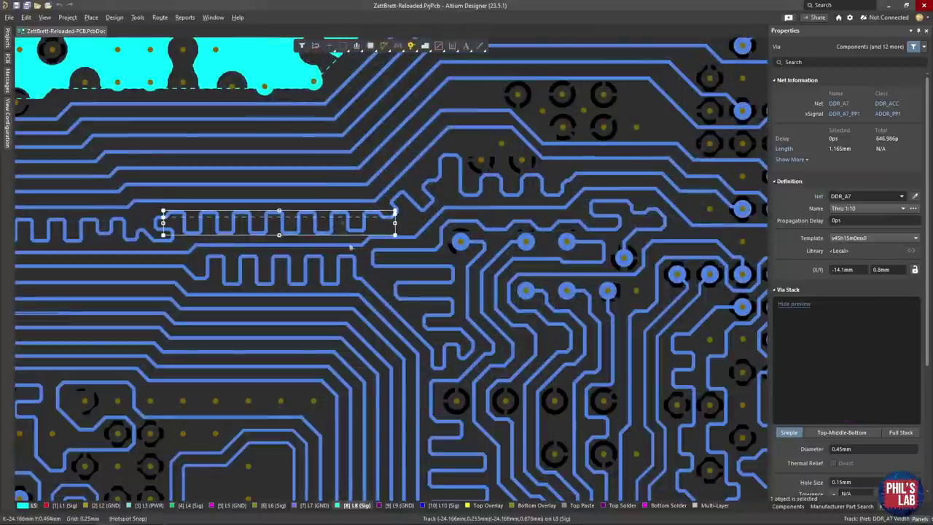
scroll(310, 291, "down", 8)
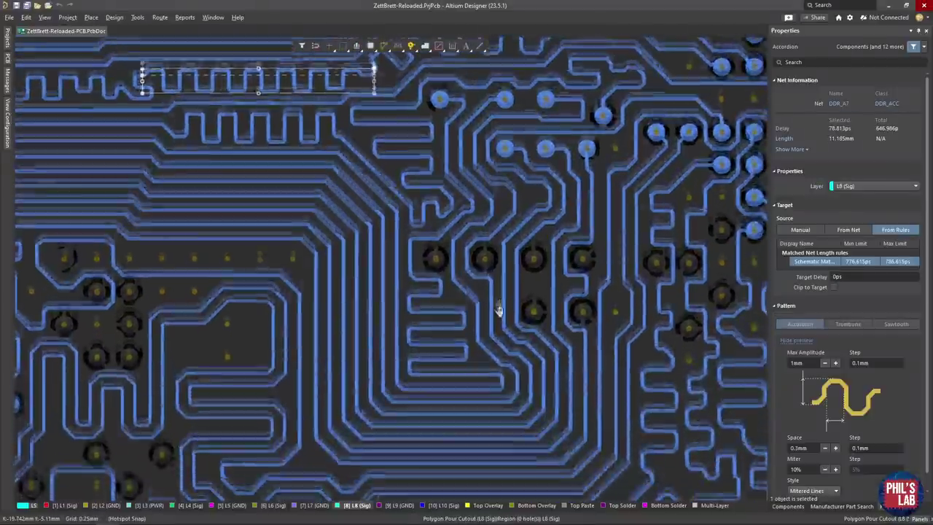
left_click(286, 274)
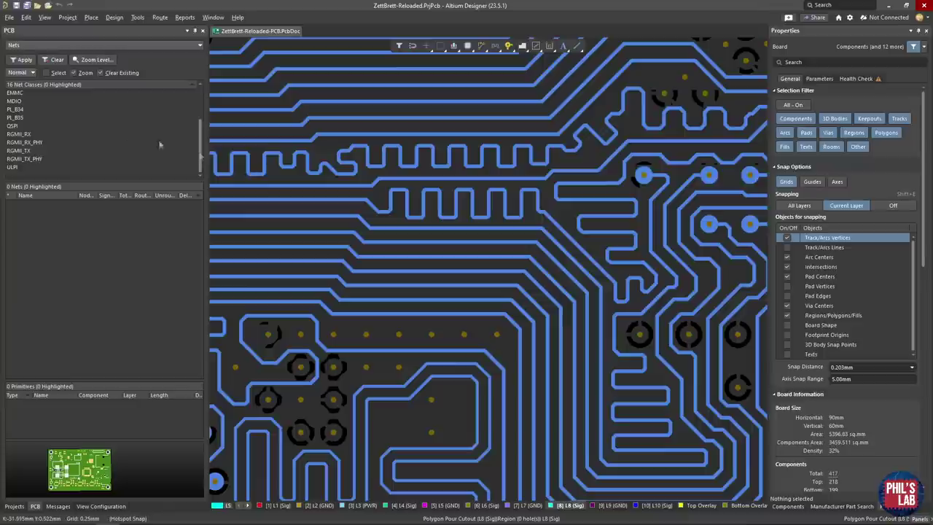
List xSignals in the PCB panel, highlight the ADDR_PP1 class and sort the xSignals by delay.
left_click(124, 133)
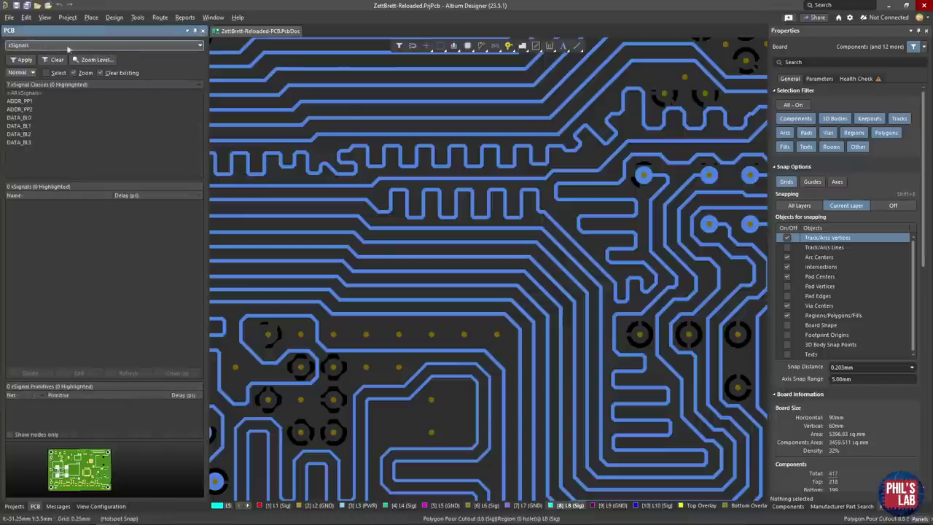
left_click(25, 103)
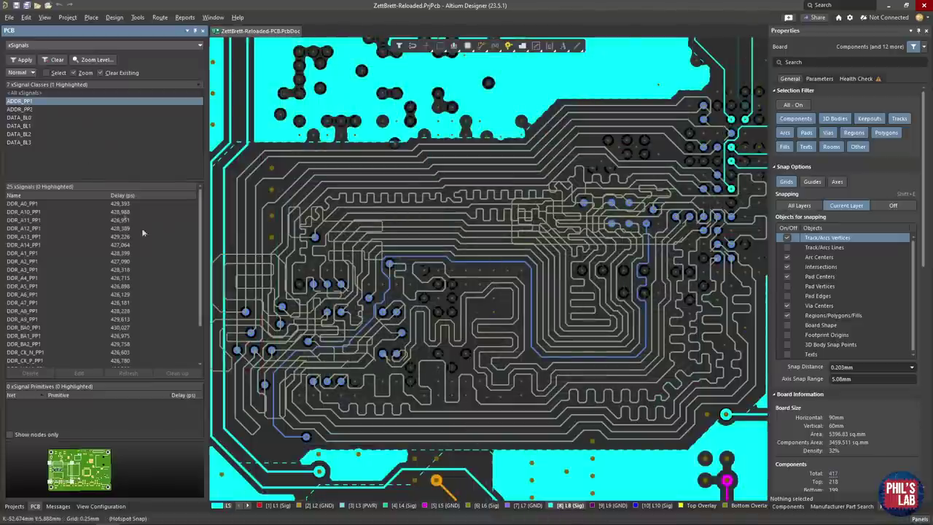
scroll(155, 237, "down", 2)
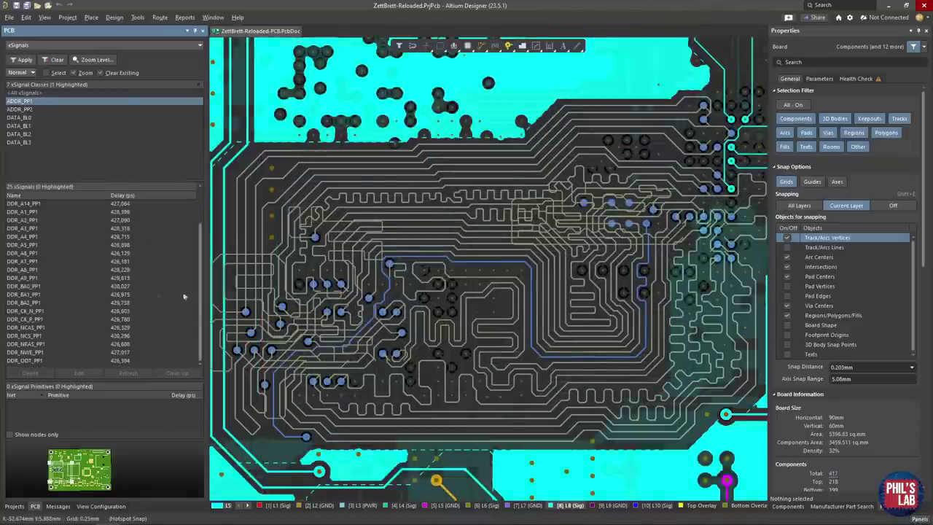
right_click_drag(671, 361, 590, 346)
scroll(406, 277, "left", 2, "shift")
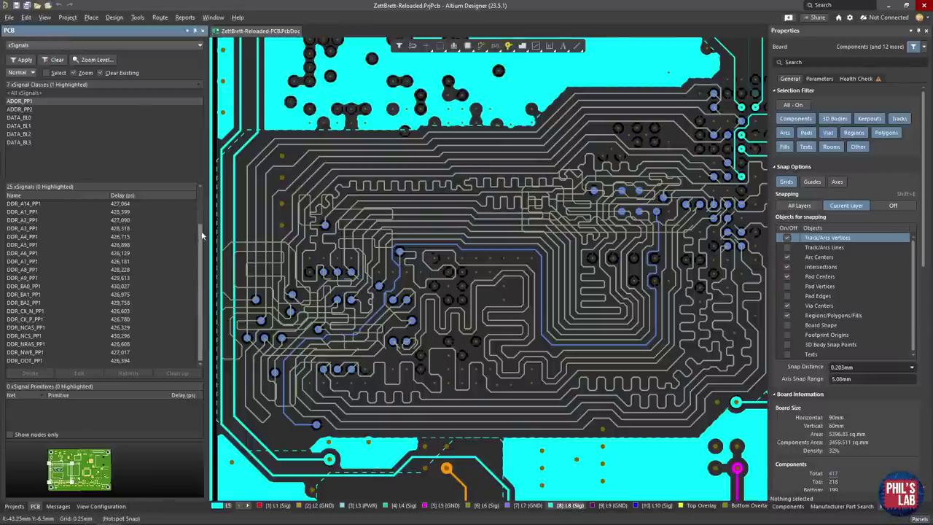
scroll(202, 202, "up", 2)
left_click(198, 195)
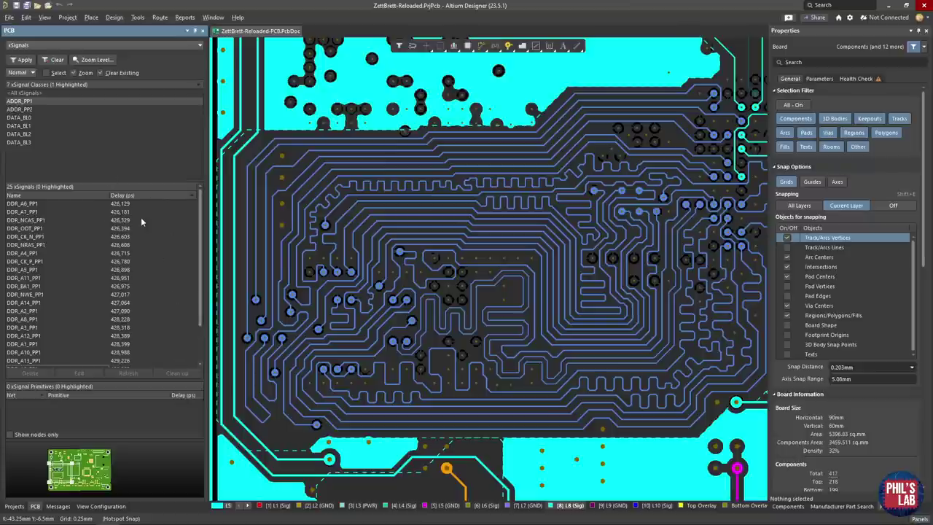
scroll(124, 301, "down", 2)
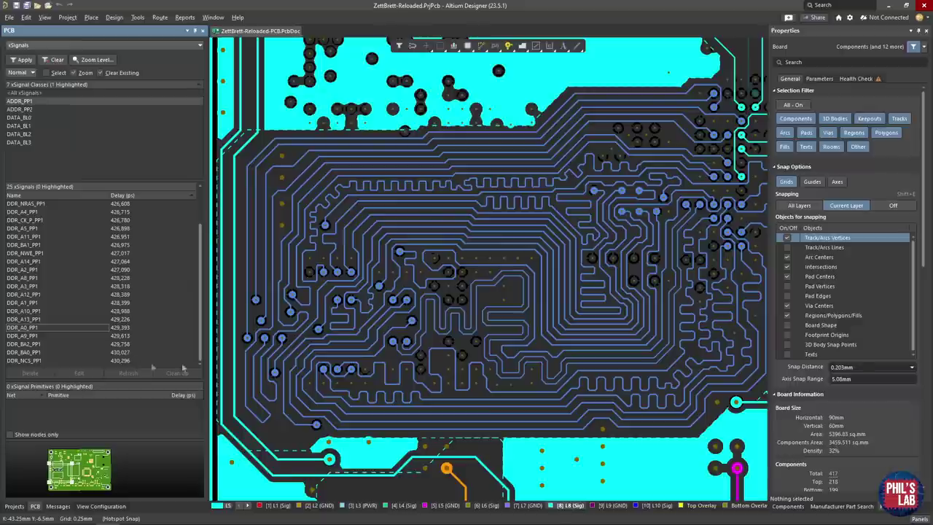
scroll(617, 320, "right", 2, "shift")
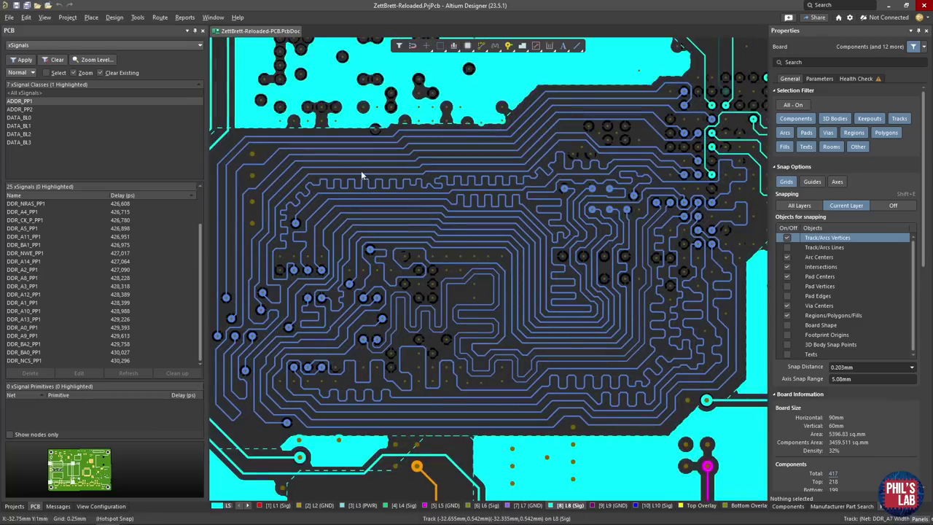
scroll(368, 185, "up", 5, "ctrl")
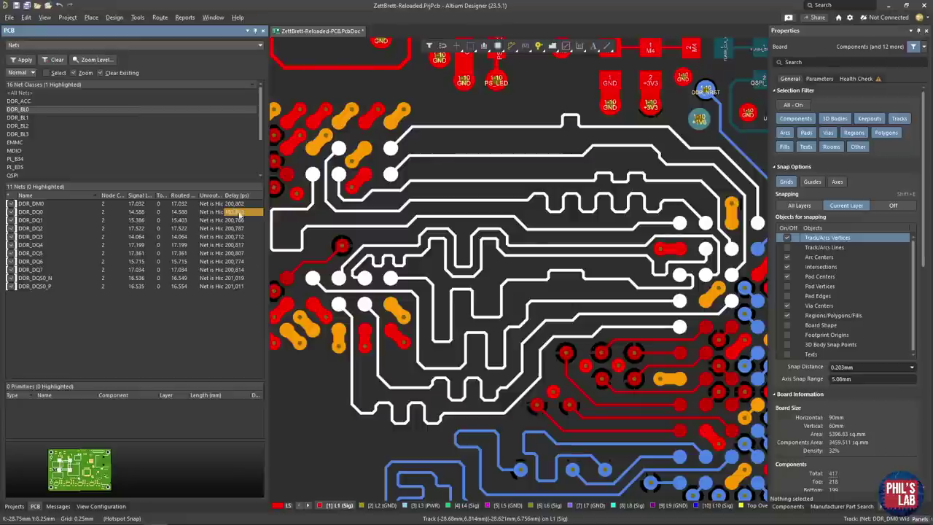
Select the DDR_DQ0 net and inspect its track delay, widening the board view.
left_click(52, 213)
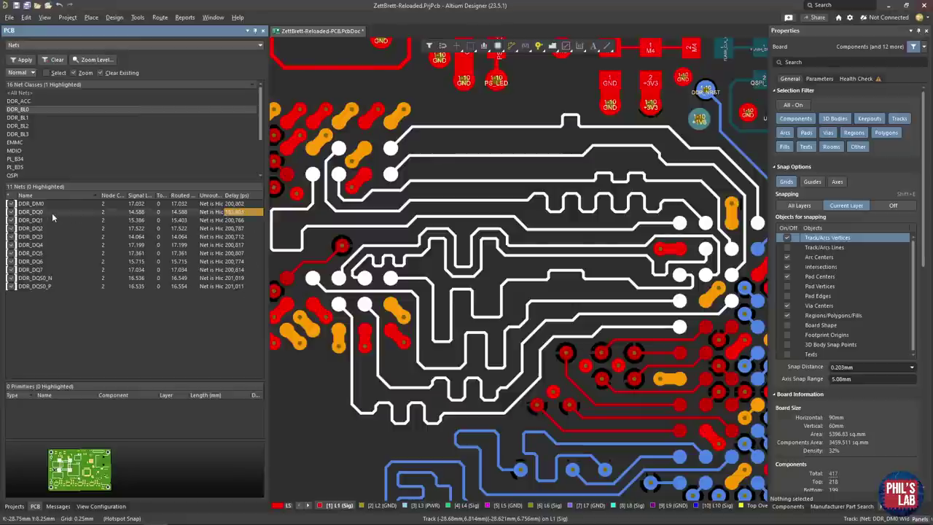
left_click(377, 192)
scroll(376, 191, "up", 5, "ctrl")
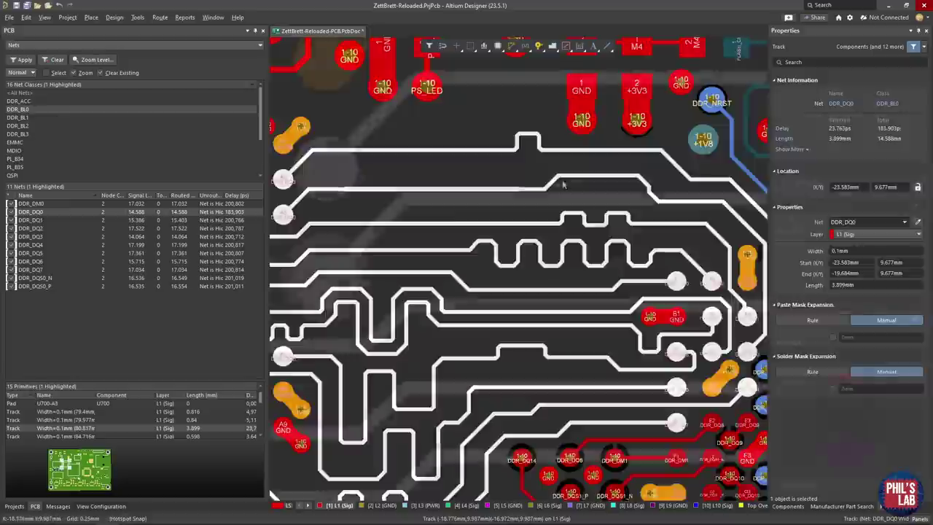
scroll(547, 231, "down", 2, "ctrl")
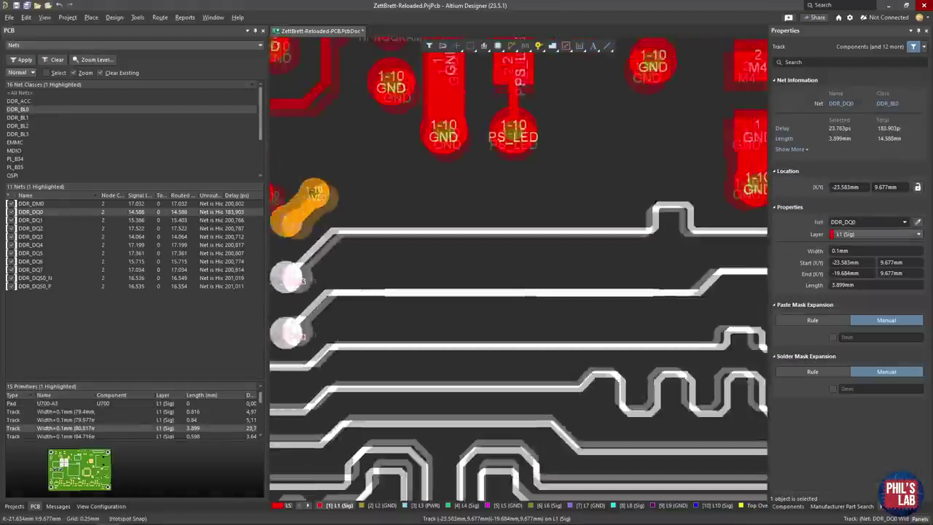
left_click(483, 243)
left_click_drag(268, 285, 245, 374)
Start interactive length tuning on the DDR_DQ0 trace toward the 197.564 ps target.
left_click(159, 17)
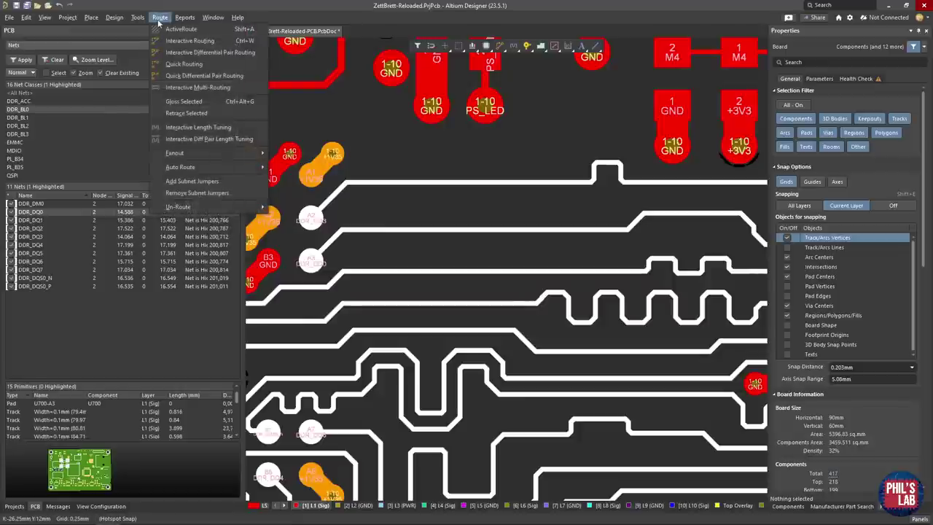
left_click(223, 127)
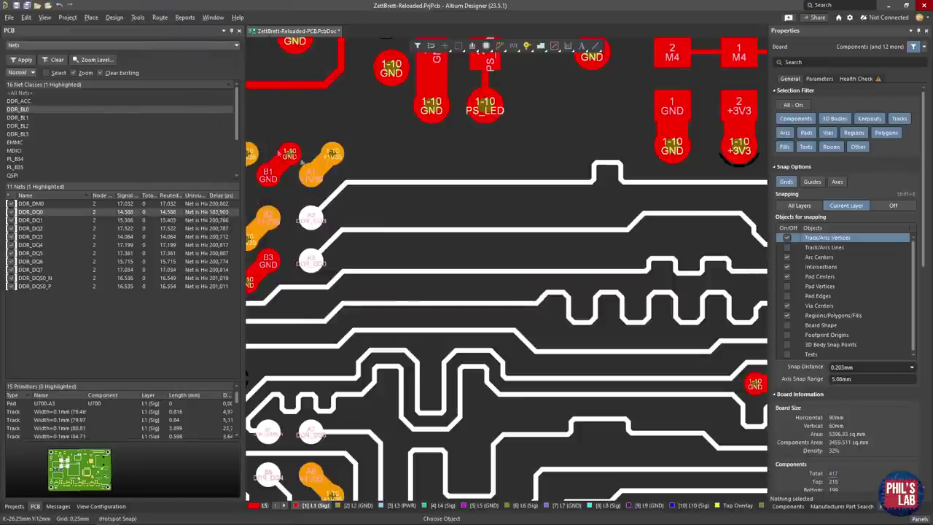
left_click(387, 230)
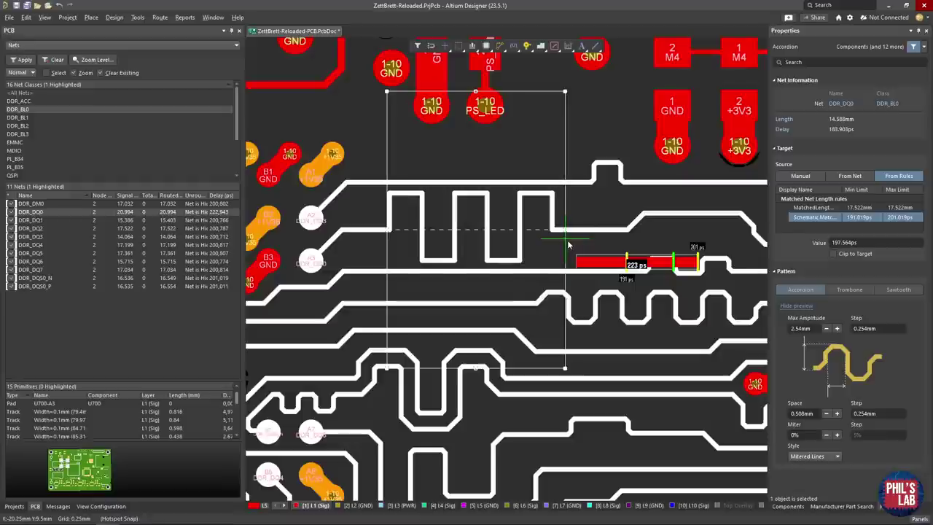
Commit the DDR_DQ0 accordion and shrink its box from the top and bottom.
left_click(569, 245)
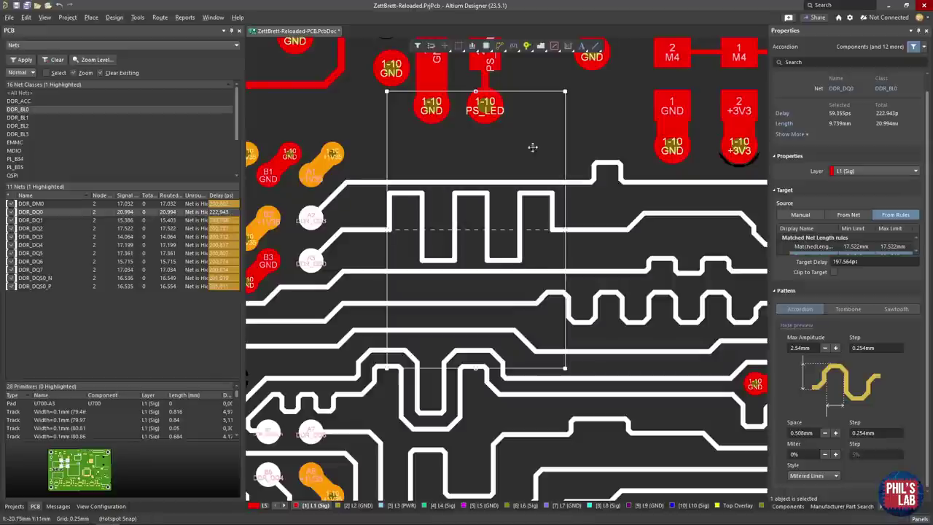
scroll(477, 237, "up", 1, "ctrl")
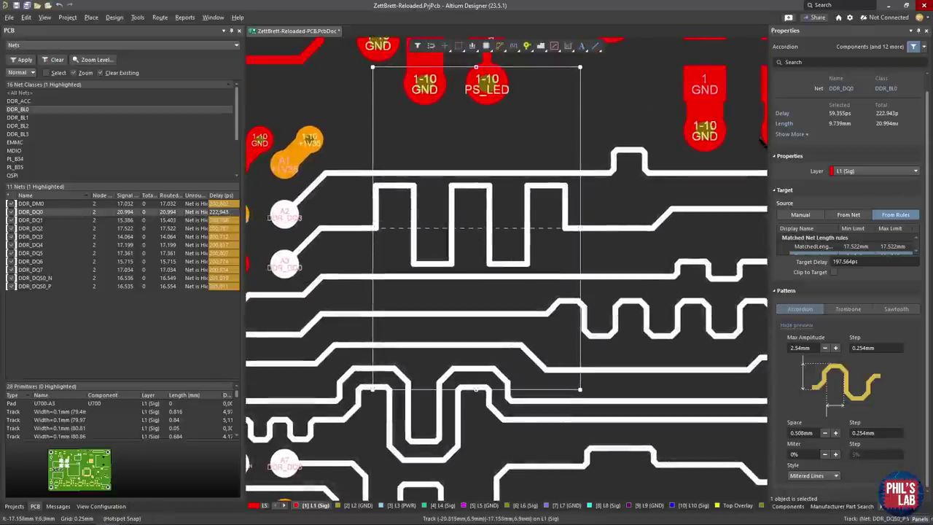
left_click_drag(475, 68, 466, 190)
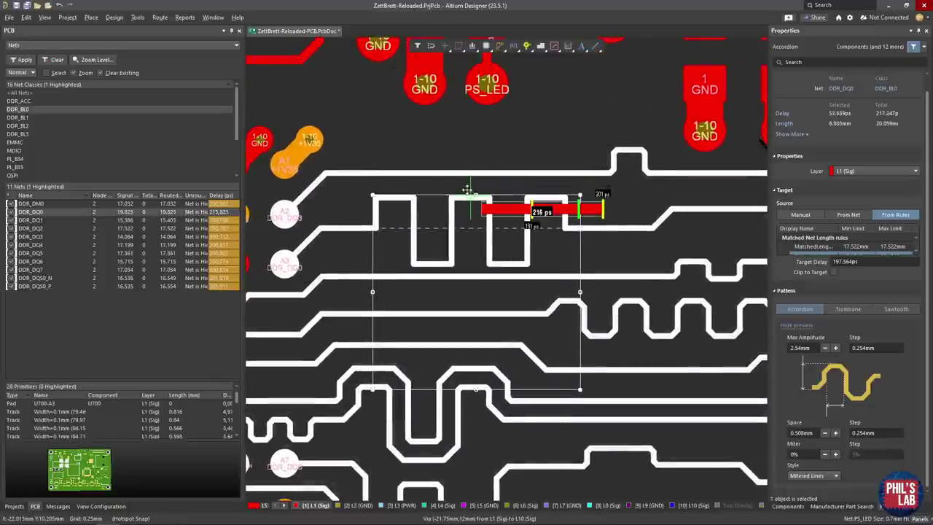
left_click_drag(476, 389, 490, 253)
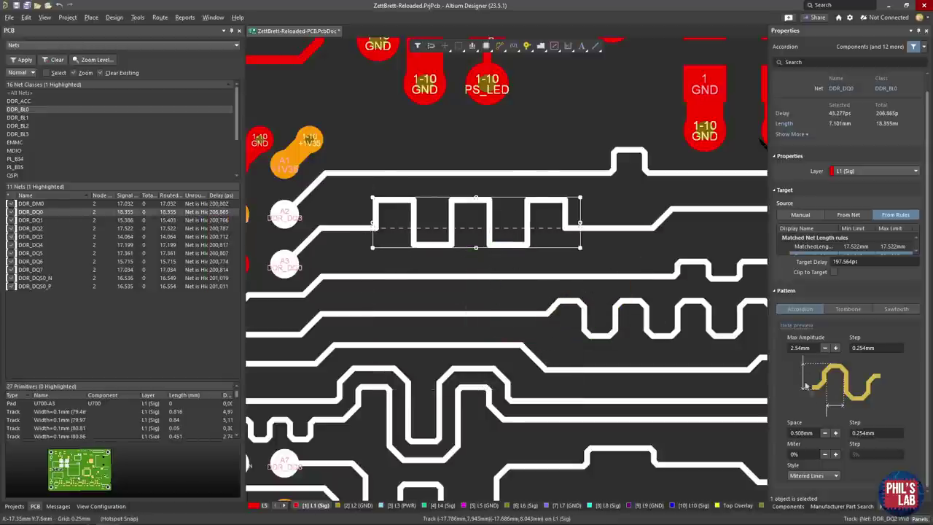
Set the accordion corner miter to 15% and keep 0.508mm loop spacing after trying 0.762mm.
left_click(836, 454)
left_click(836, 454)
left_click(837, 454)
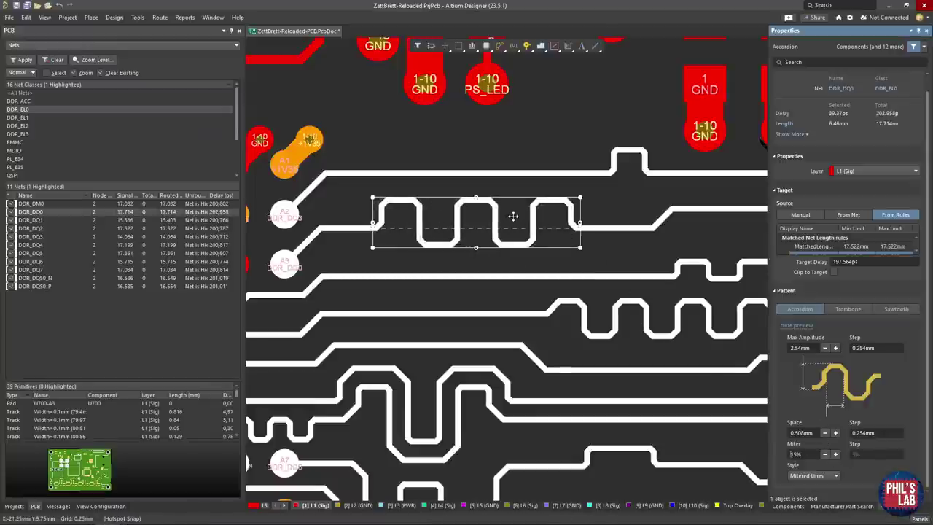
left_click(836, 433)
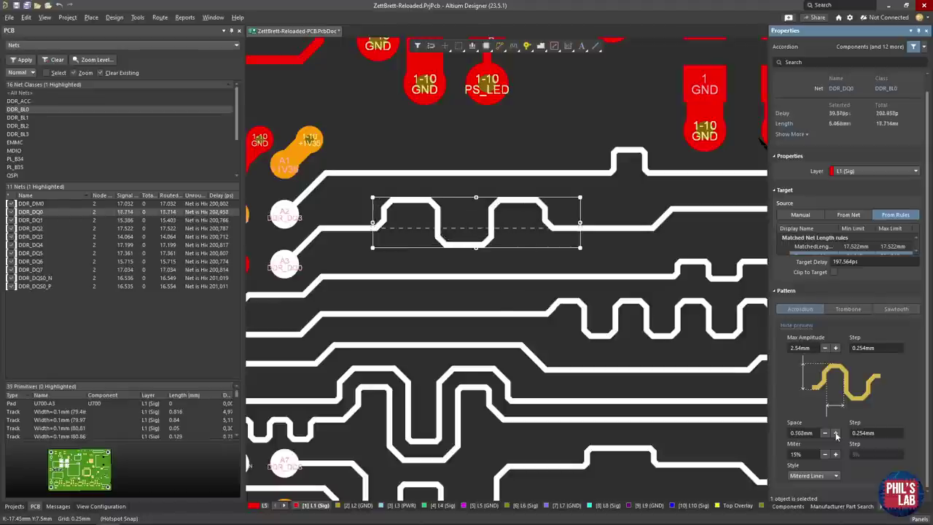
left_click(825, 433)
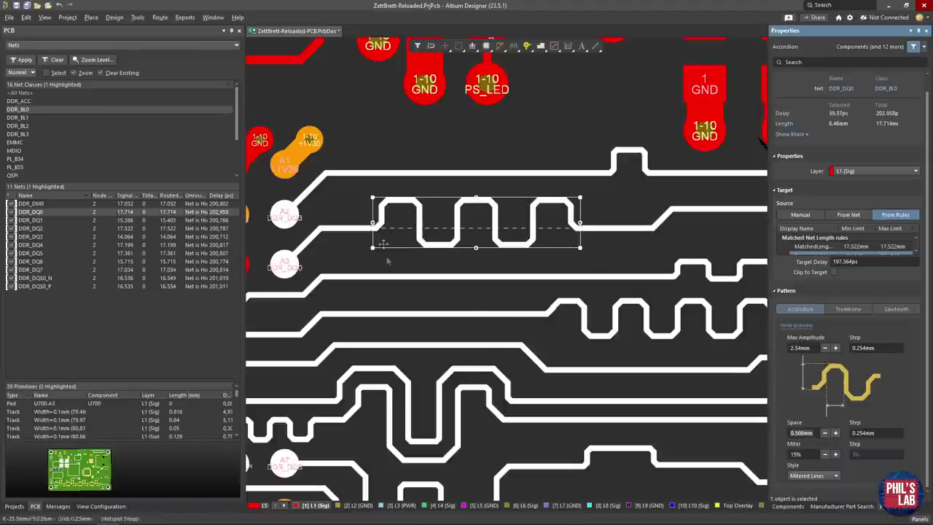
Lower the accordion amplitude to bring DDR_DQ0 down to 200.924 ps.
scroll(474, 204, "up", 3, "ctrl")
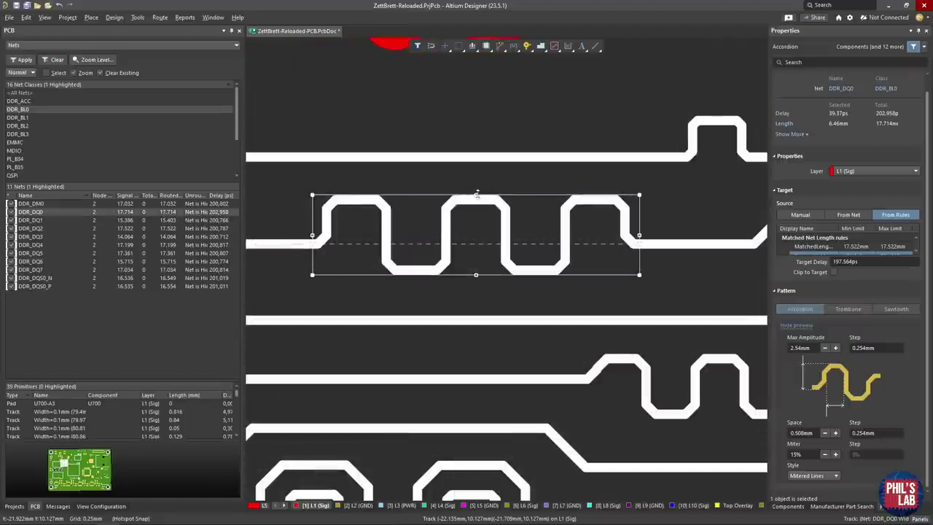
left_click_drag(478, 194, 477, 201)
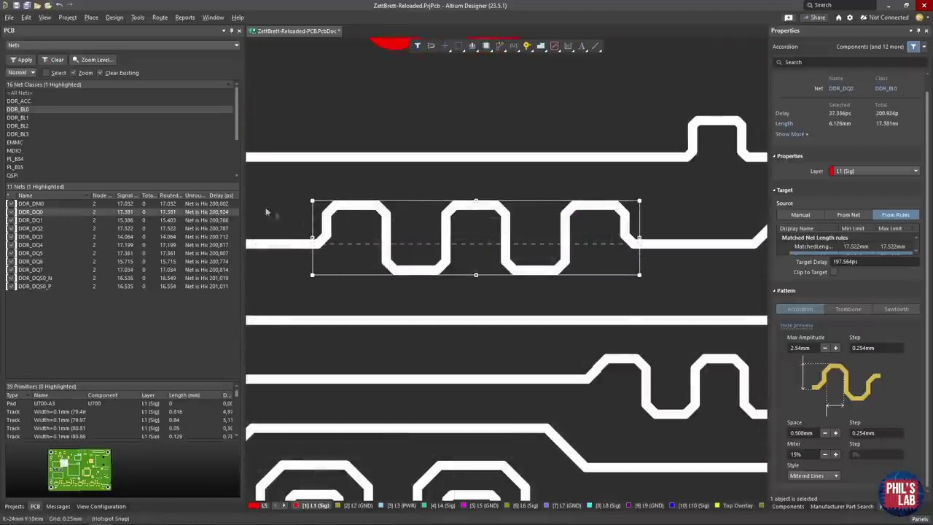
scroll(445, 213, "down", 1, "ctrl")
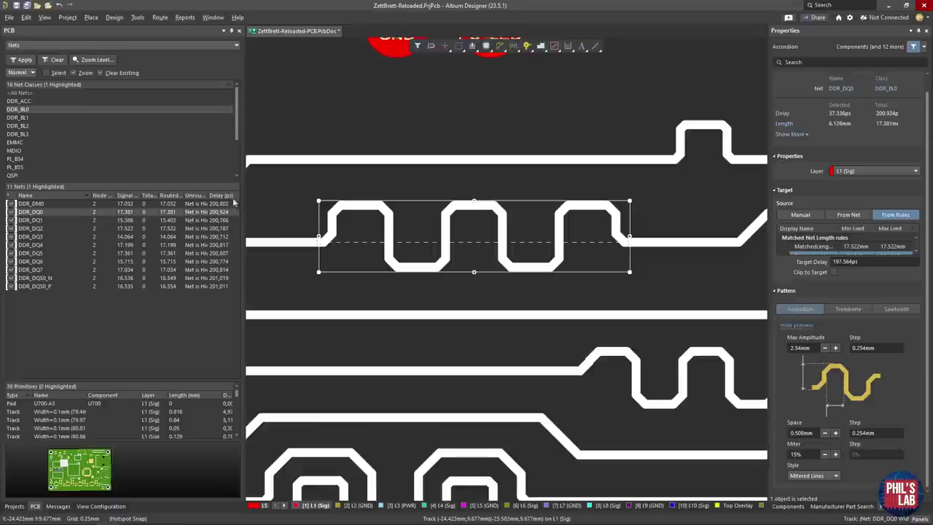
scroll(409, 202, "down", 1, "ctrl")
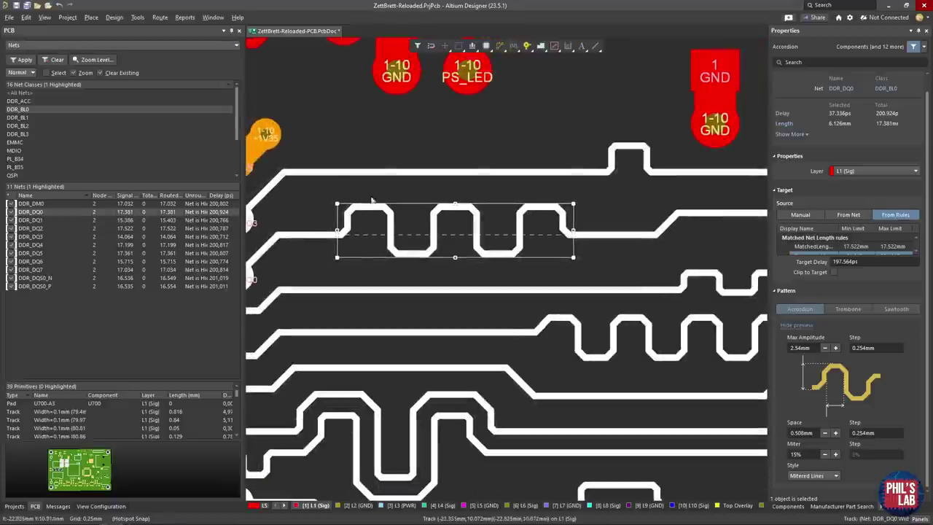
scroll(454, 226, "down", 1, "ctrl")
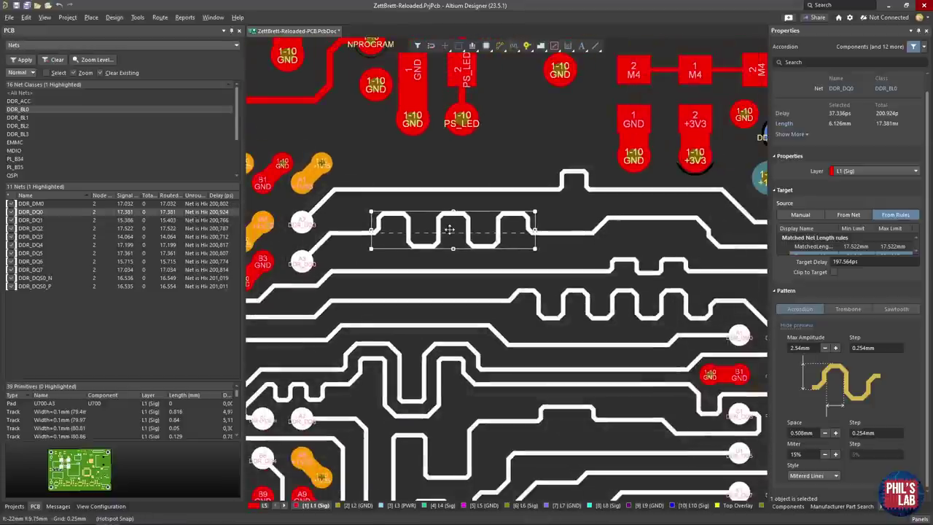
Deselect the tuned DDR_DQ0 accordion meander.
left_click(460, 162)
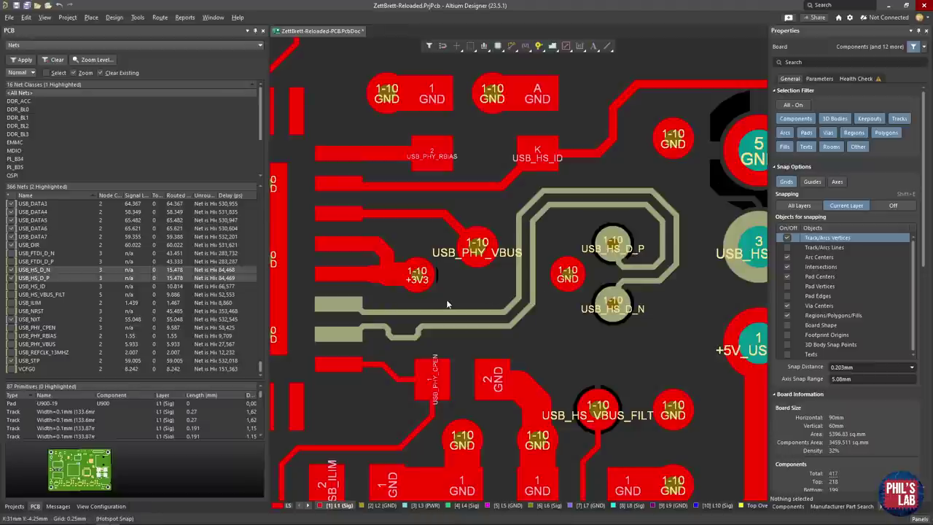
Straighten the USB_HS_D_P dip and add a single length-matching bump.
scroll(388, 335, "up", 3, "ctrl")
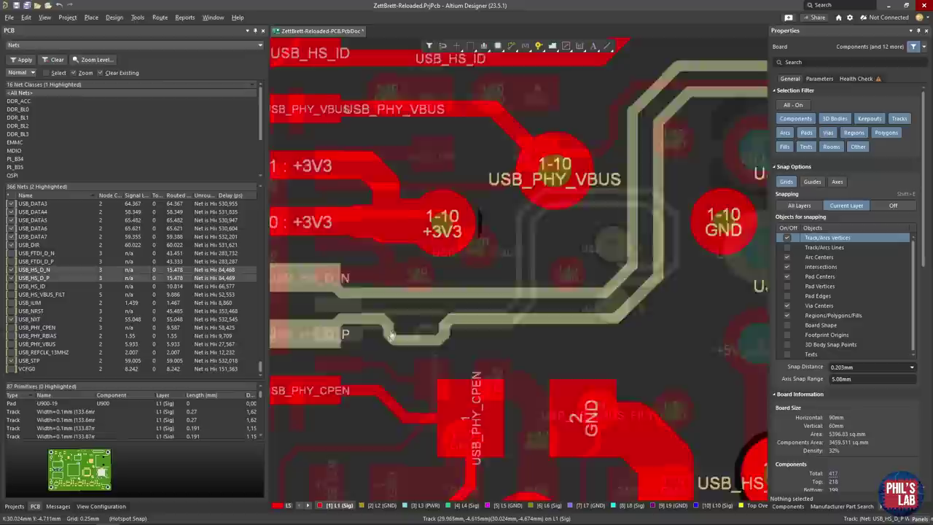
left_click(406, 328)
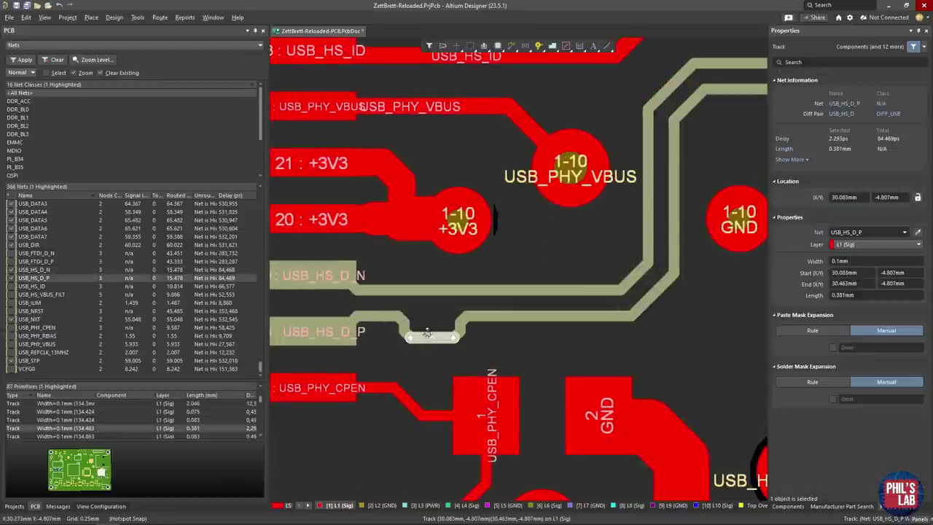
left_click_drag(429, 335, 425, 318)
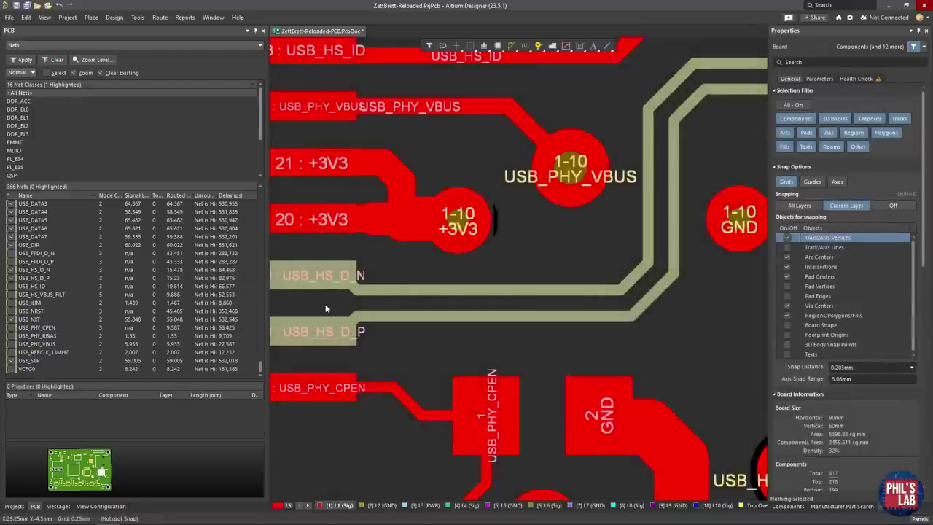
left_click(365, 313)
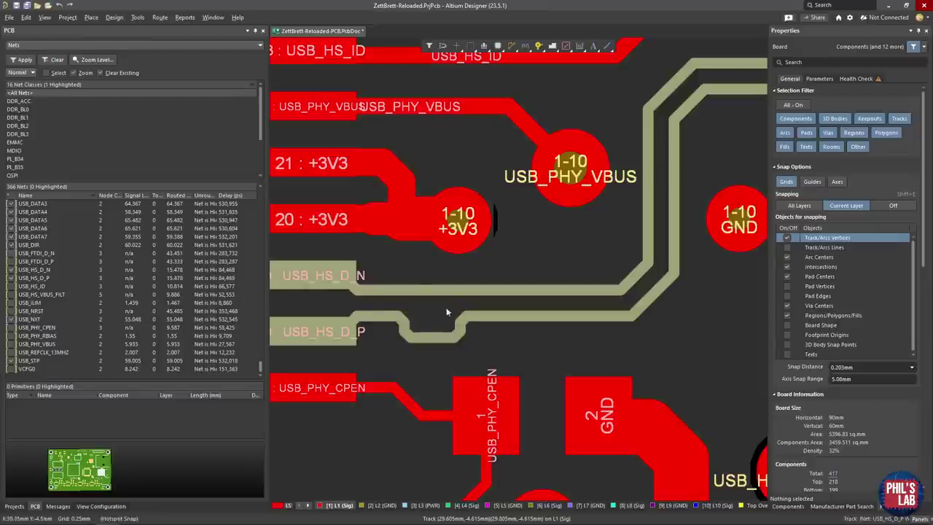
Check USB_HS_D_N pad 19 and the USB_HS_D_P track delay, then clear the selection.
right_click_drag(447, 315, 481, 331)
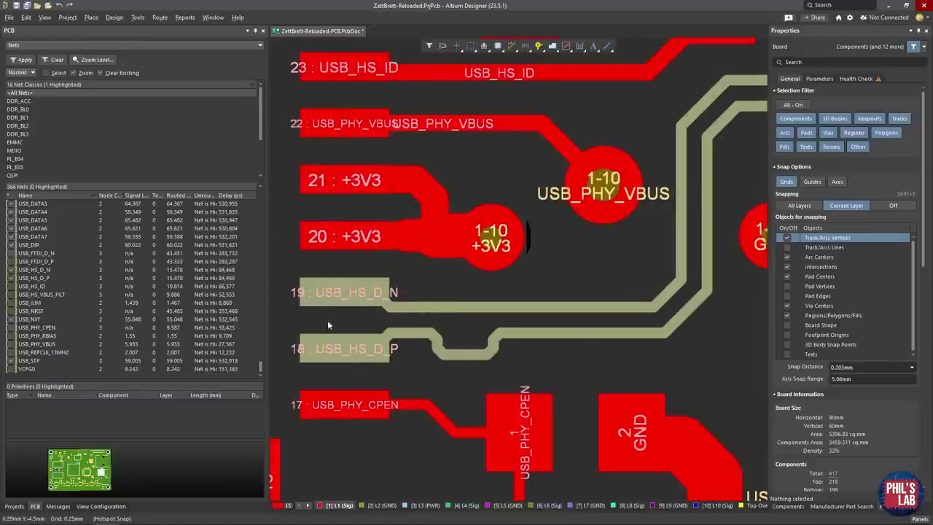
left_click(330, 301)
left_click(480, 358)
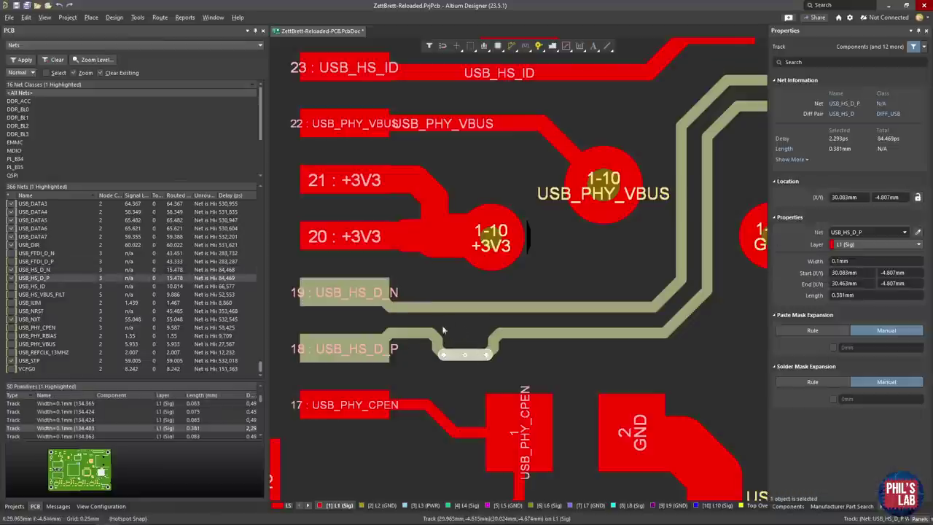
left_click(515, 321)
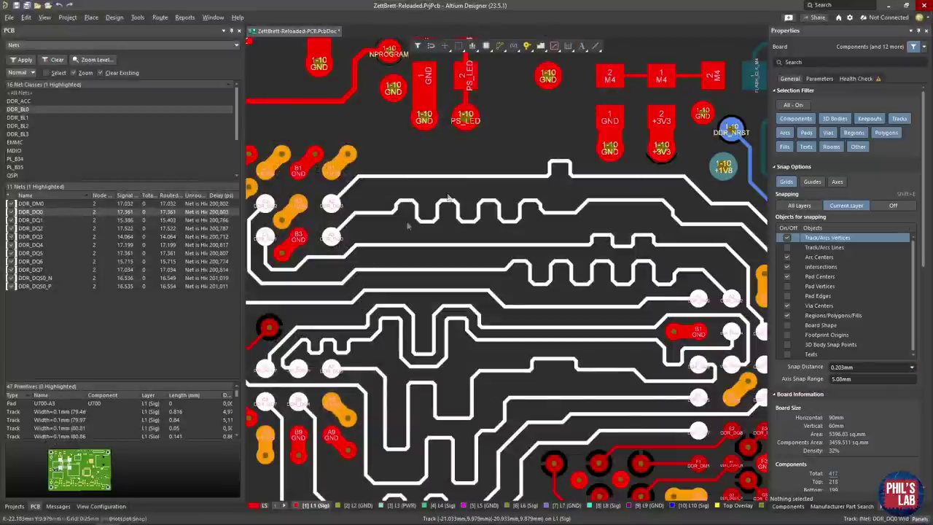
Inspect a straight track's net length and the accordion tuning pattern, then deselect.
scroll(399, 204, "up", 2, "ctrl")
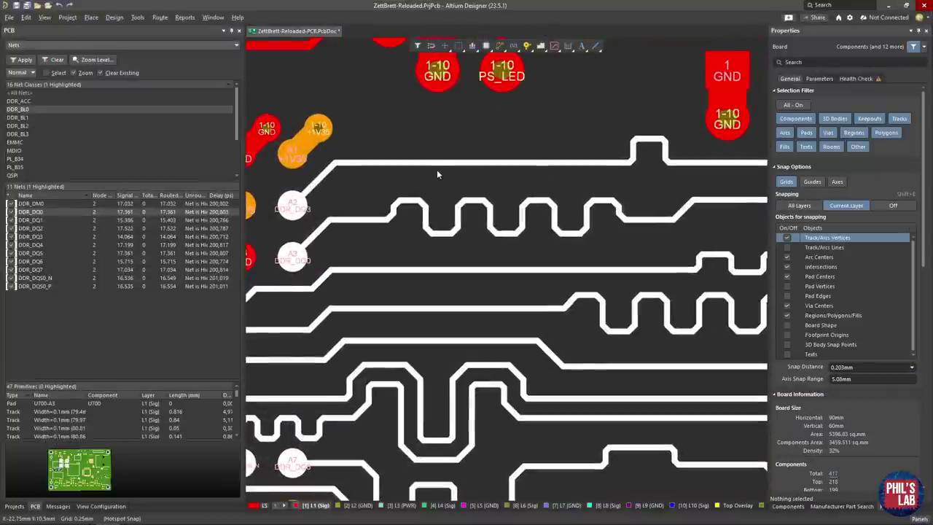
left_click(347, 223)
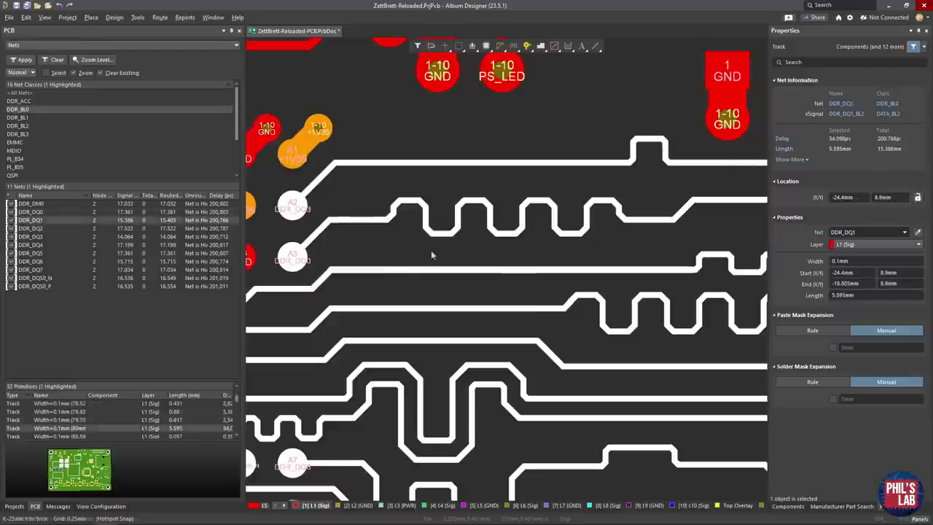
left_click(519, 218)
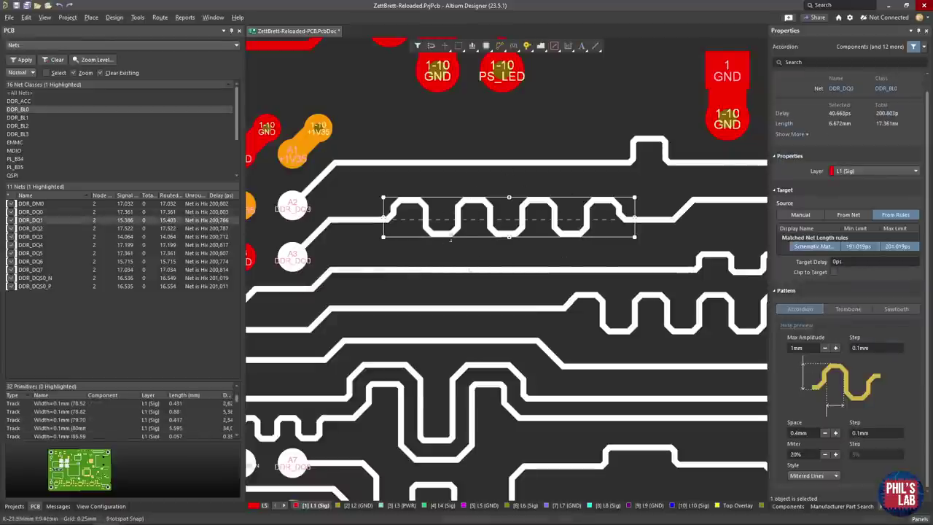
left_click(416, 167)
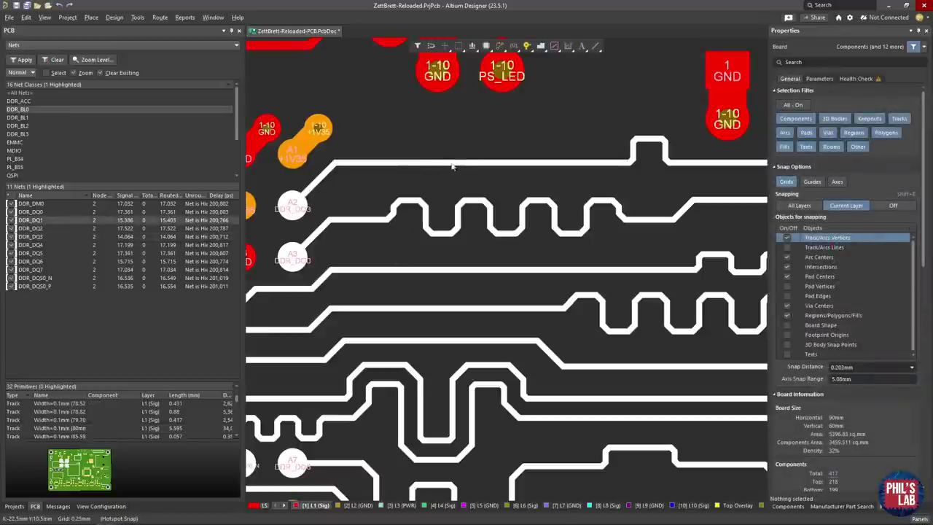
Slide the DDR_DQ3 and DDR_DQ1 segments, then select the DDR_DQ2 accordion (1mm amplitude, 0.4mm space).
left_click_drag(450, 163, 451, 182)
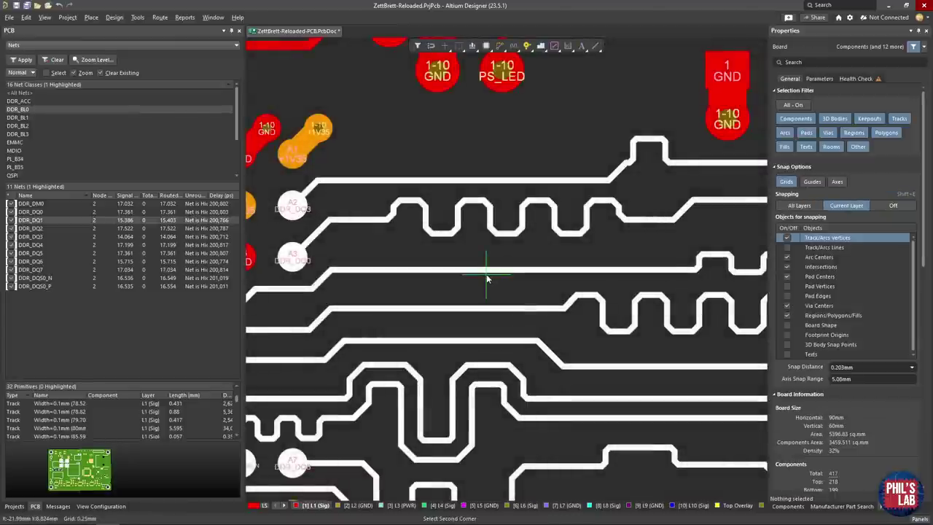
left_click_drag(487, 273, 492, 250)
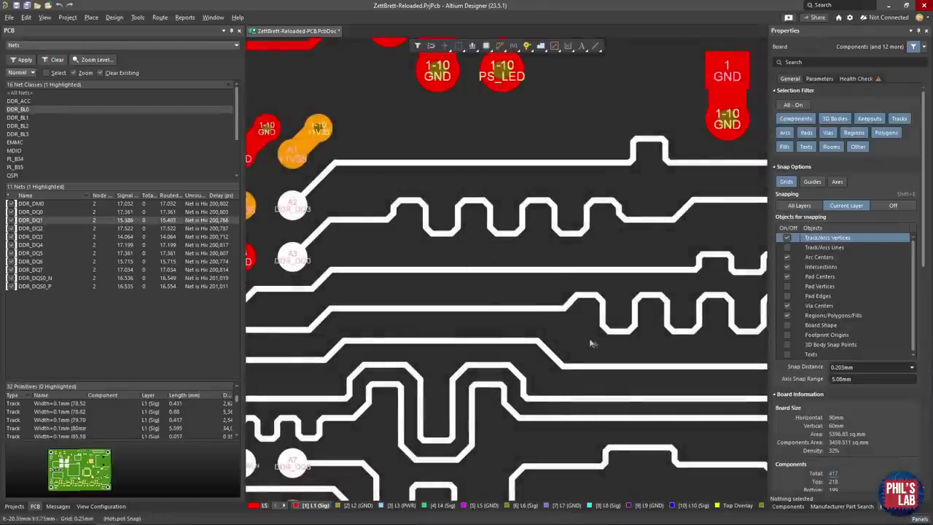
right_click_drag(594, 339, 577, 267)
left_click(596, 255)
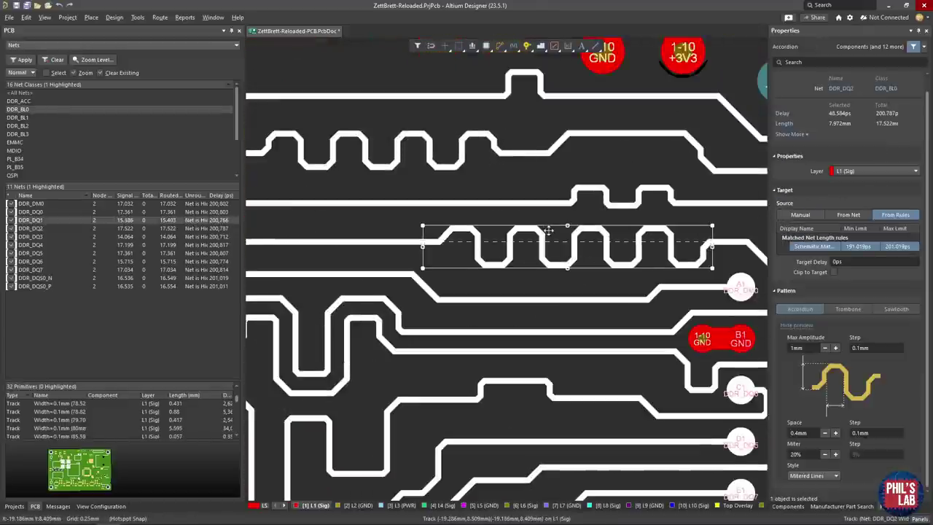
Select the DDR_DQ3 track, then reselect the DDR_DQ0 accordion meander.
scroll(538, 230, "down", 1, "ctrl")
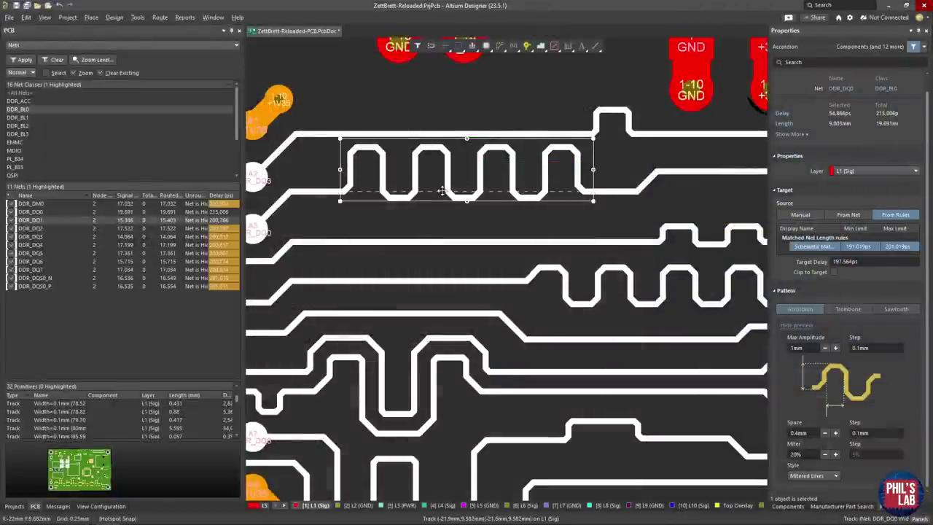
scroll(442, 191, "up", 4, "ctrl")
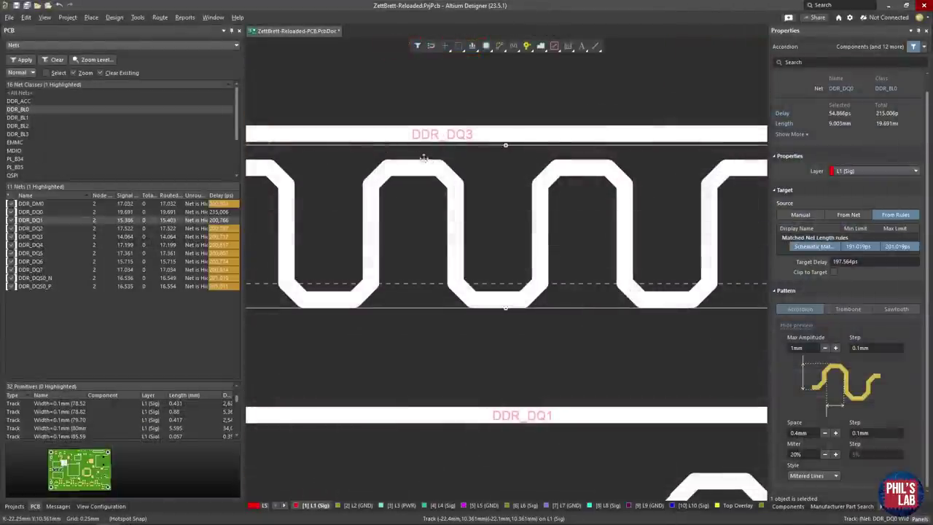
left_click(427, 132)
left_click(417, 166)
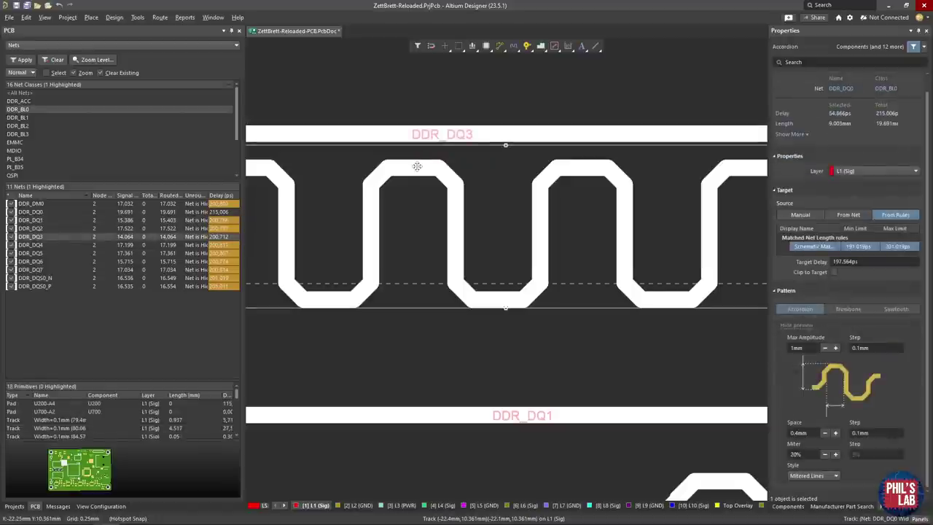
Try 0.2mm accordion spacing (216.198 ps), undo back to 0.4mm, then select DDR_DQ3.
scroll(417, 167, "down", 4, "ctrl")
left_click(802, 433)
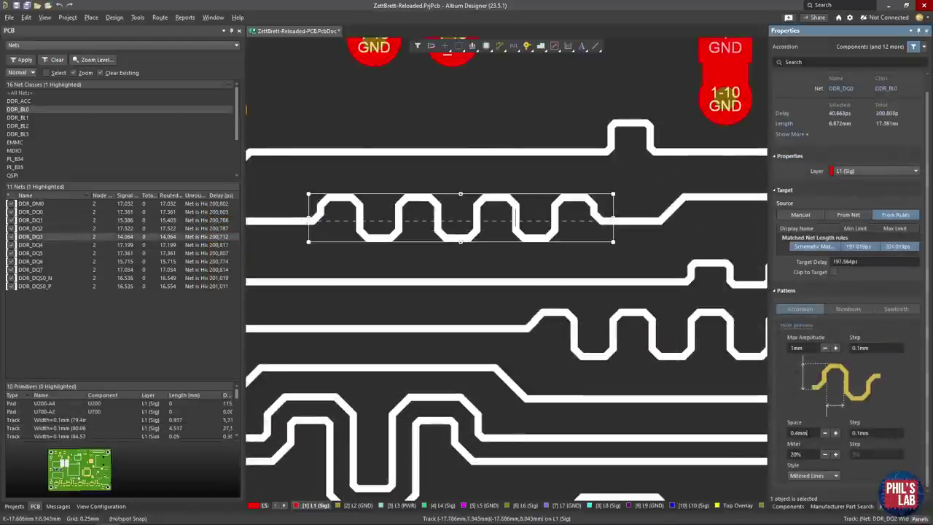
key("ctrl+a")
type("0.2mm")
key("Return")
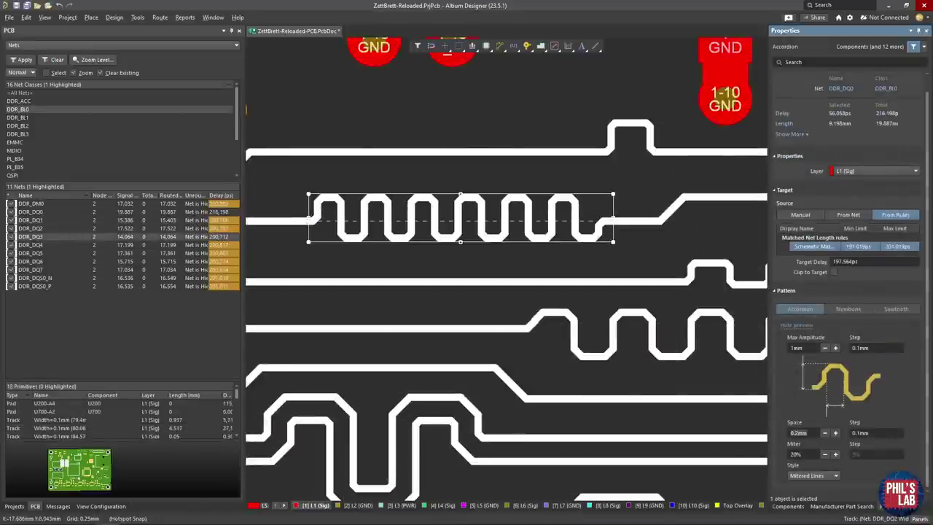
scroll(354, 209, "up", 2, "ctrl")
scroll(364, 208, "up", 2, "ctrl")
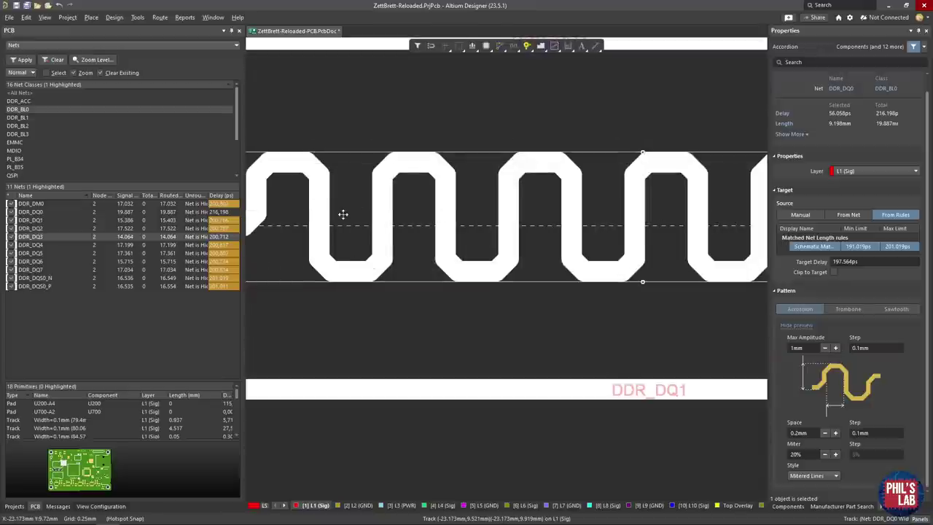
key("ctrl+z")
scroll(421, 234, "down", 4, "ctrl")
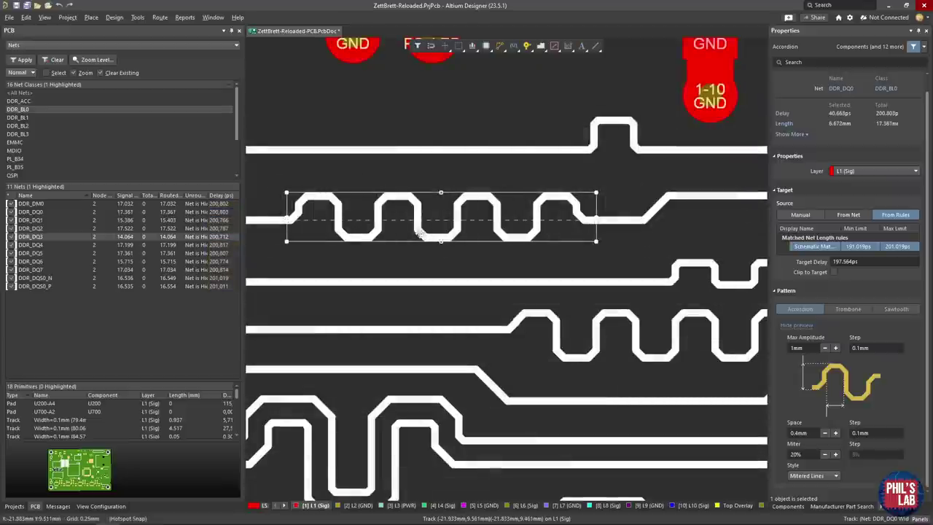
left_click(403, 151)
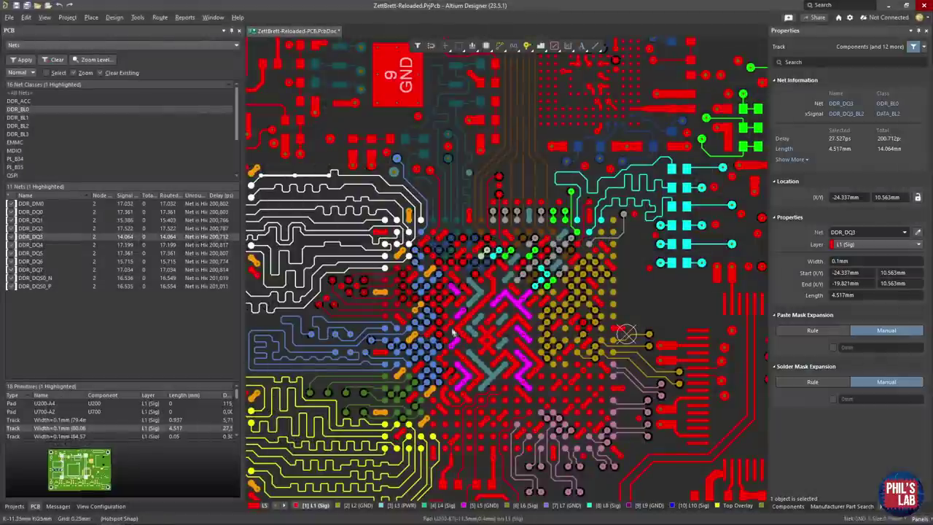
Select the U200 BGA and read pad E4's 97 ps propagation delay.
scroll(469, 274, "up", 2, "ctrl")
left_click(468, 271)
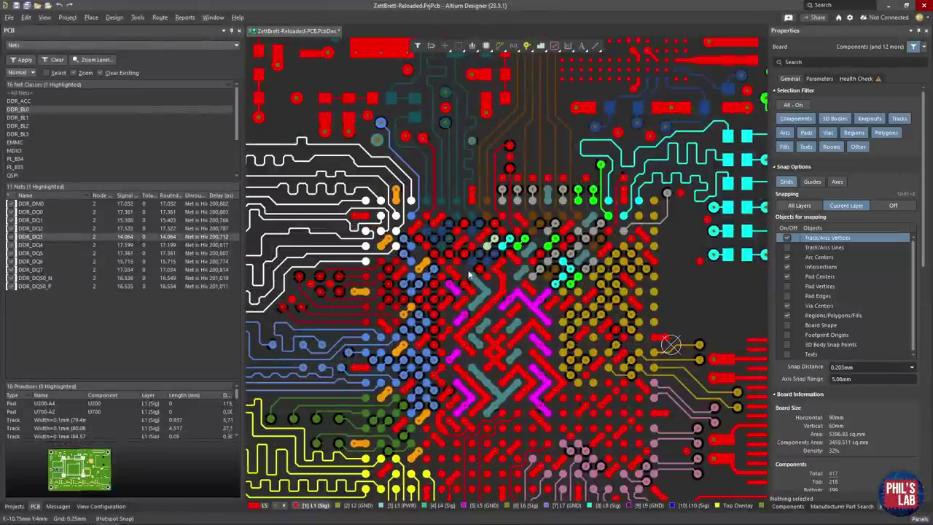
left_click(468, 272)
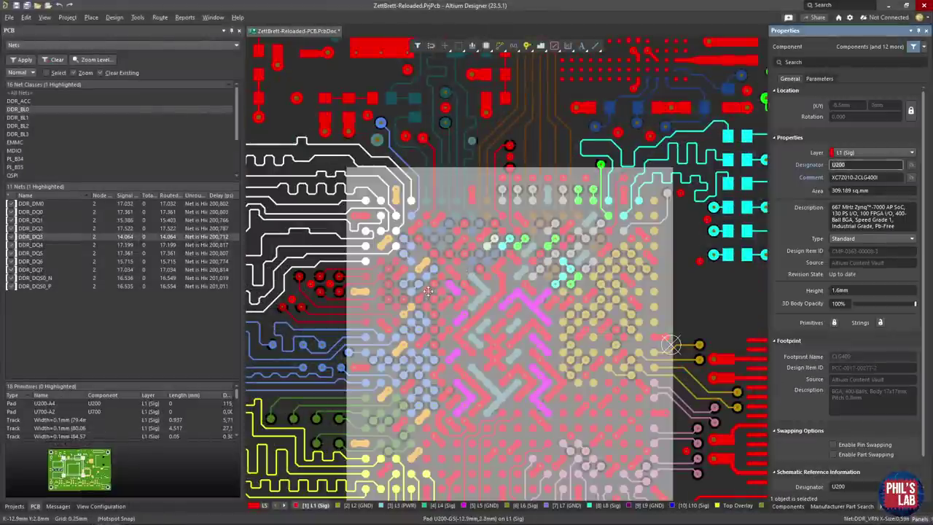
scroll(430, 293, "up", 3, "ctrl")
left_click(446, 352)
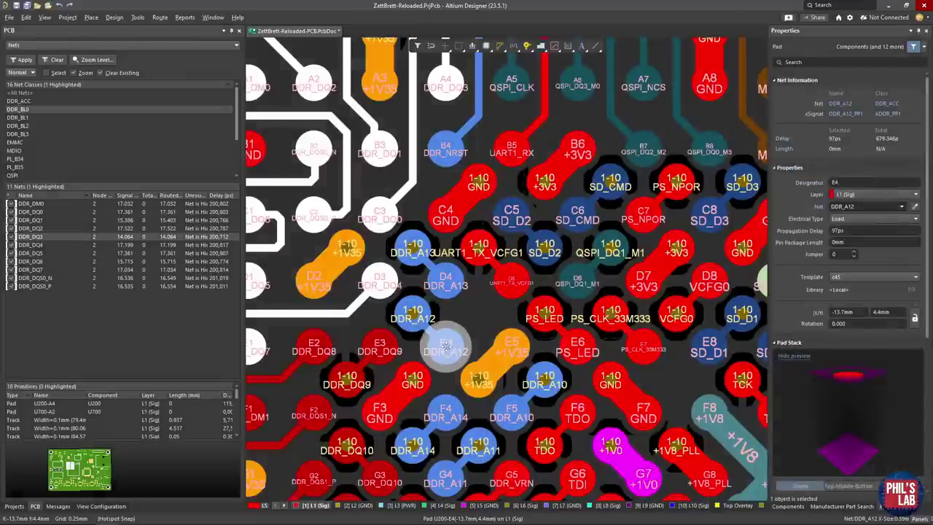
left_click(844, 230)
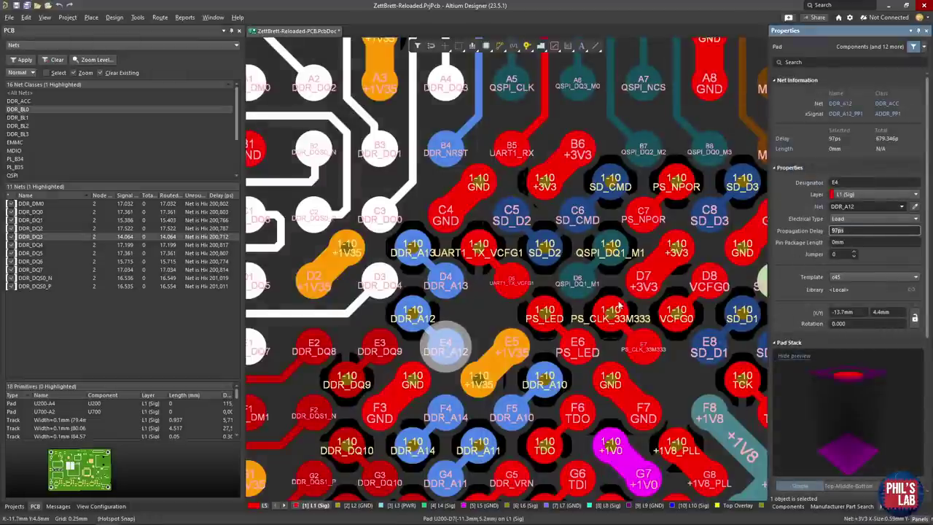
Read the propagation delays of pads D5 (61 ps), C6 (94 ps), C5 (76 ps) and E3 (81 ps).
left_click(512, 283)
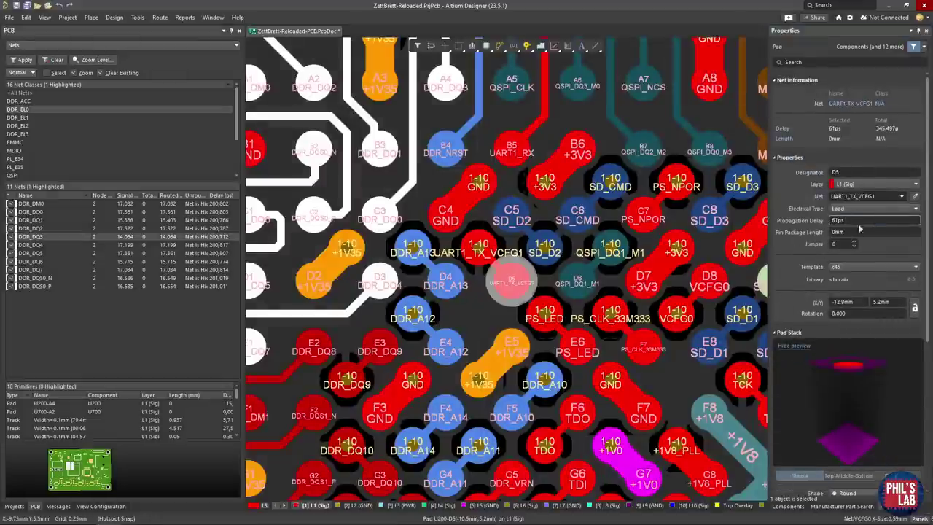
left_click(574, 220)
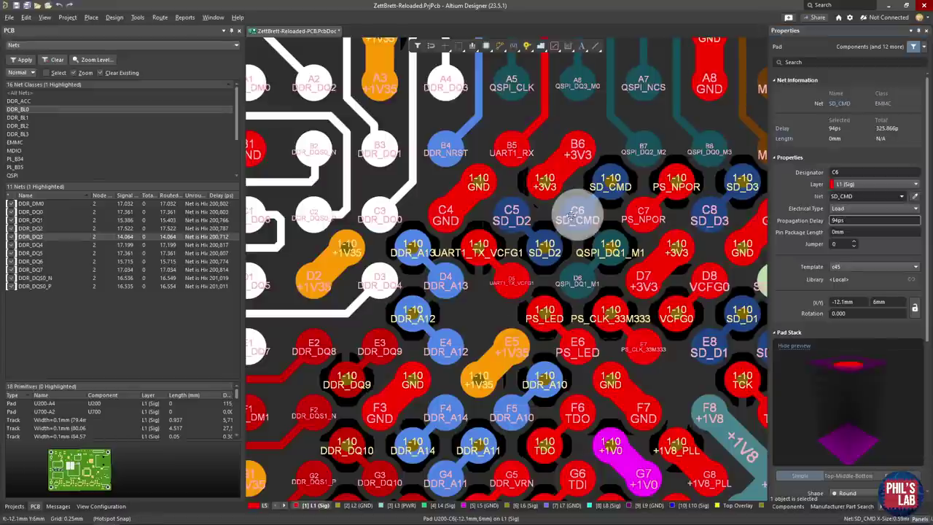
left_click(512, 215)
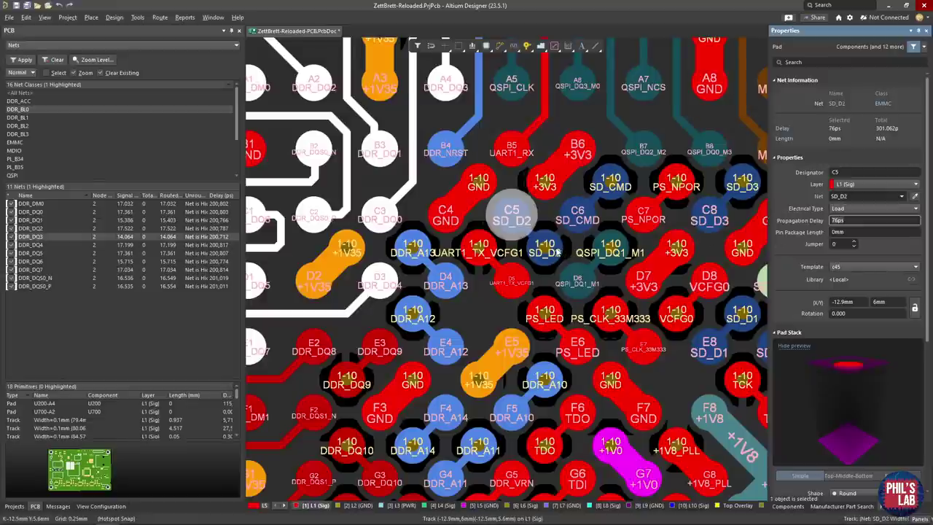
scroll(558, 252, "down", 5, "ctrl")
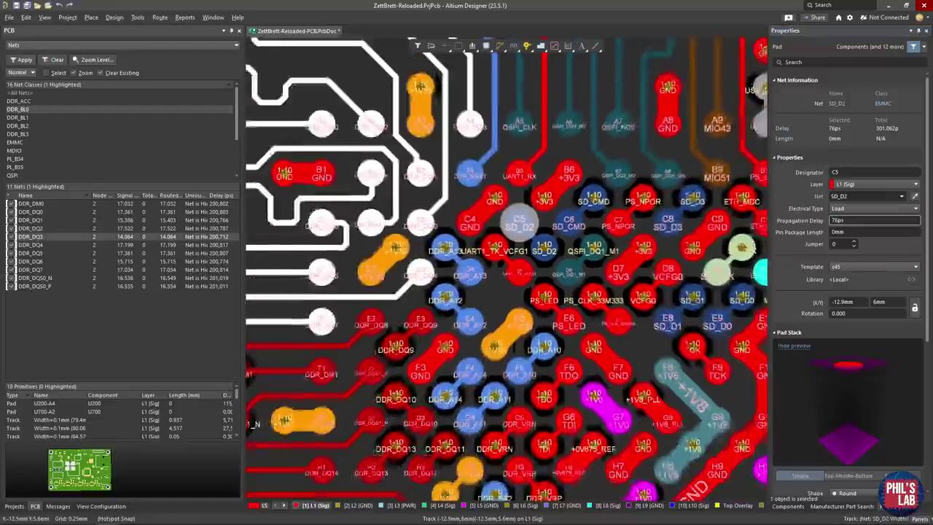
scroll(503, 245, "up", 4, "ctrl")
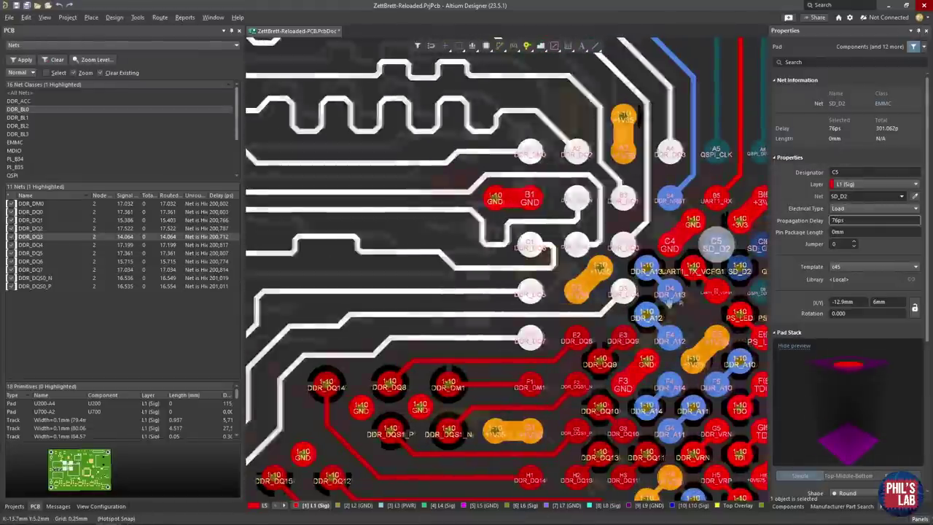
scroll(532, 299, "up", 2, "ctrl")
scroll(532, 299, "down", 2, "ctrl")
left_click(532, 299)
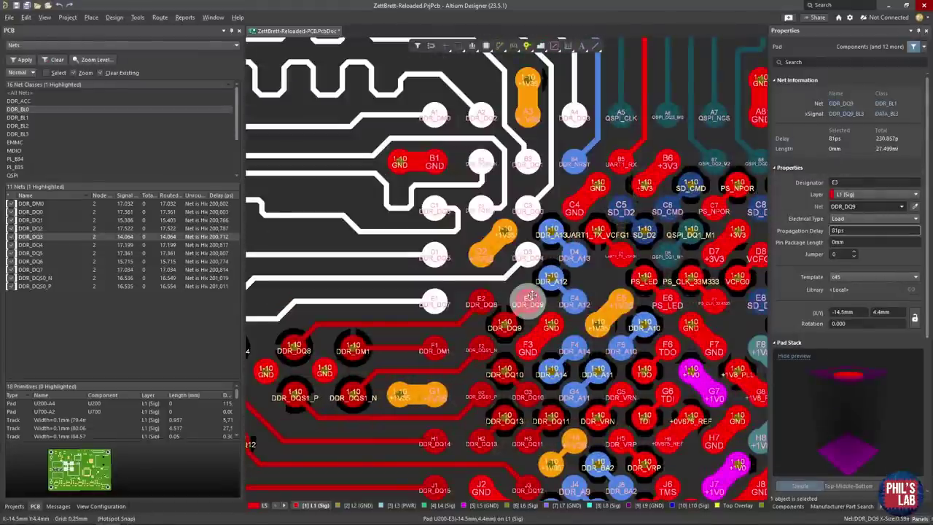